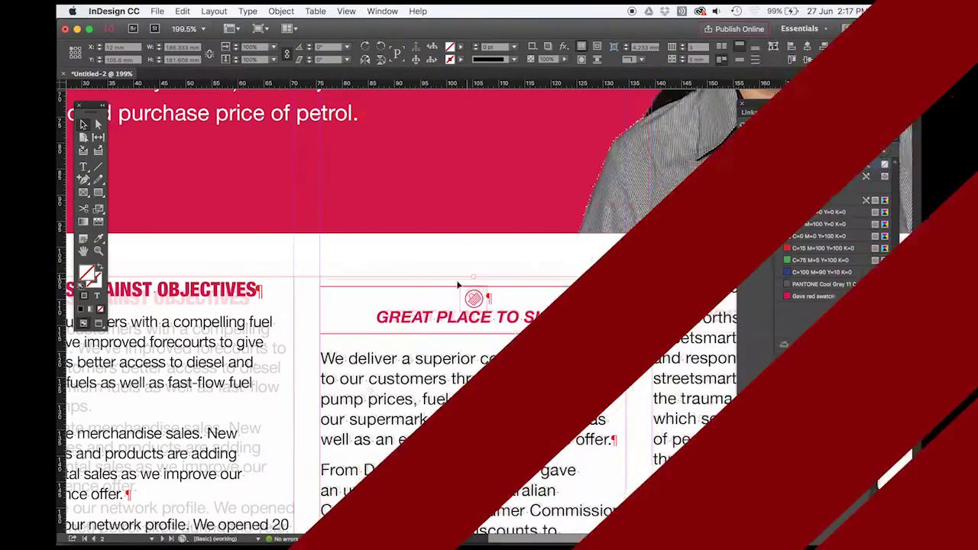
Copy the formatting of the "GREAT PLACE TO SHOP" heading onto the "Great place to work" heading
scroll(593, 456, down, 5)
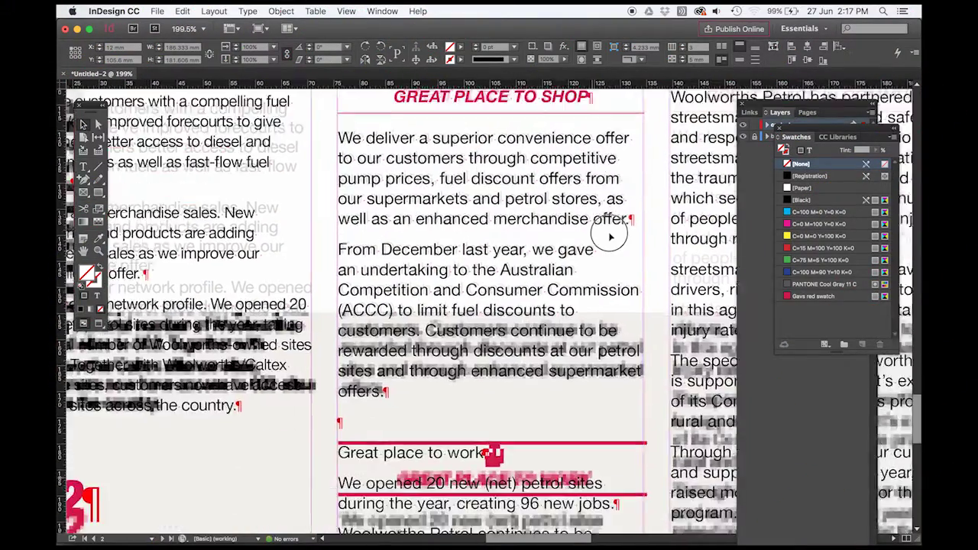
scroll(528, 374, up, 1)
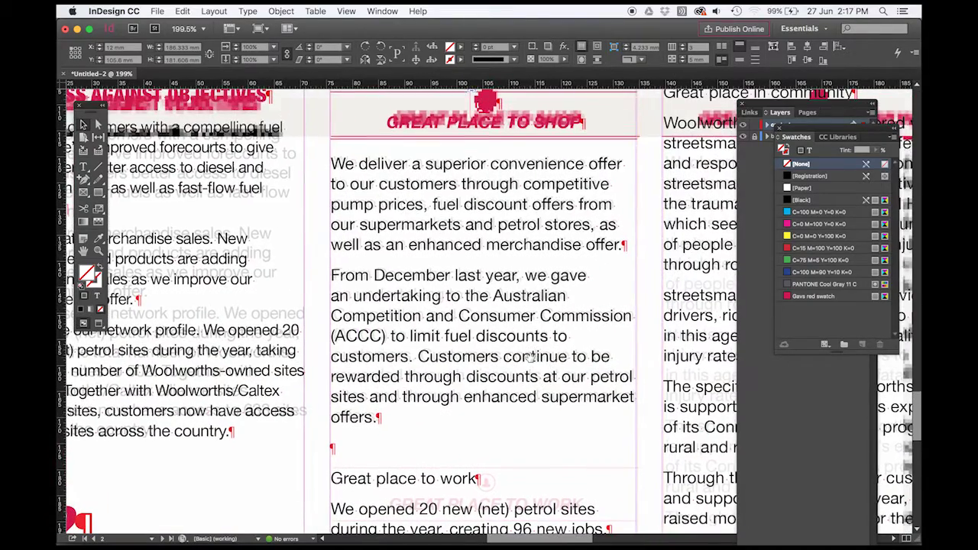
key(super+minus)
scroll(517, 317, up, 4)
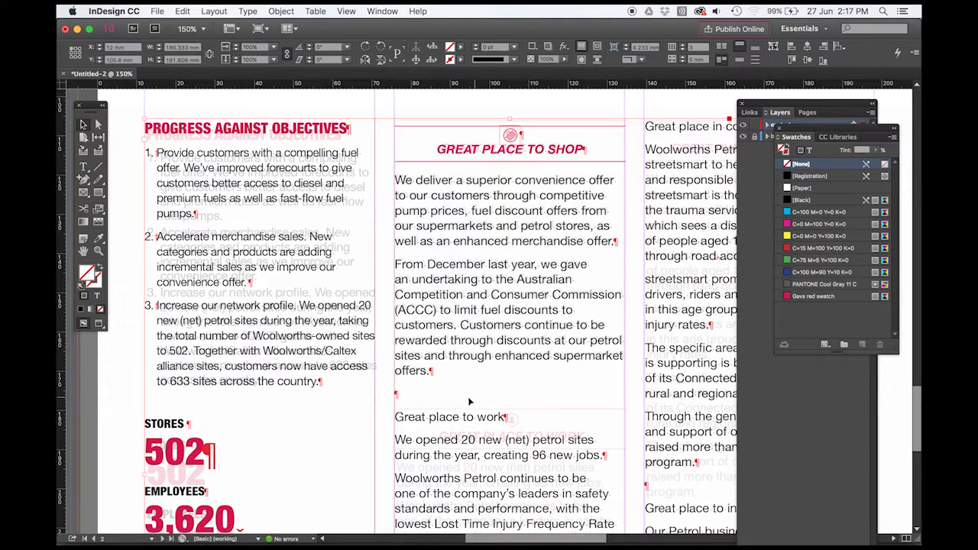
double_click(454, 422)
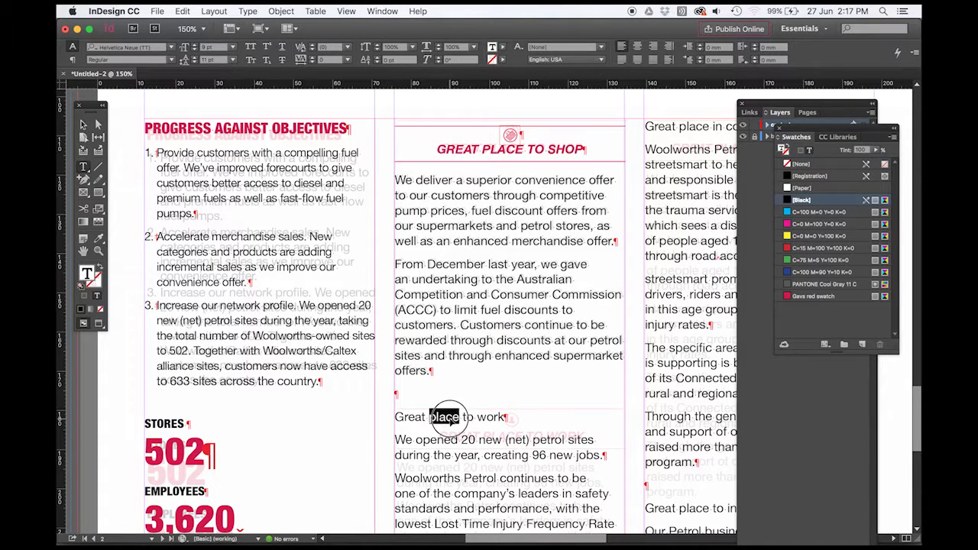
triple_click(452, 418)
drag(98, 238, 130, 241)
click(459, 150)
click(83, 167)
click(501, 417)
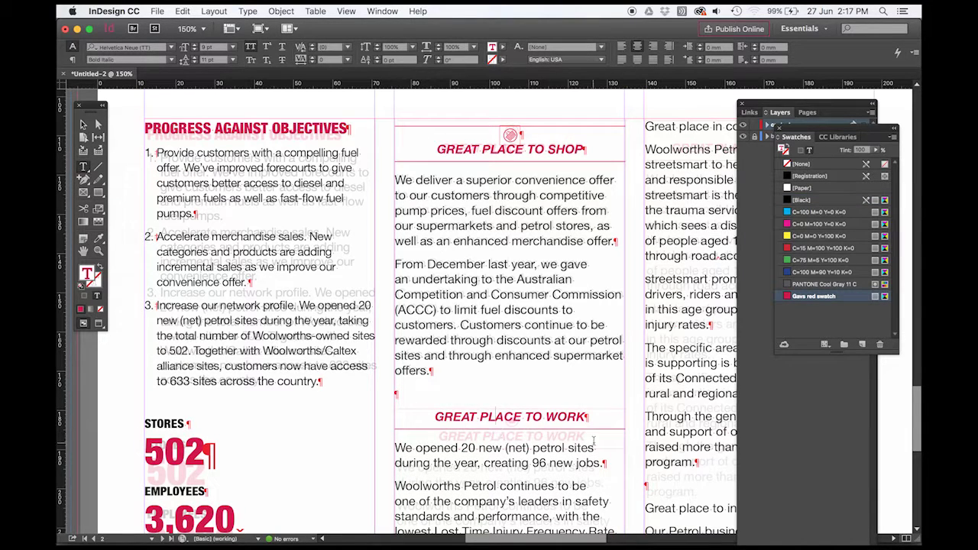
Centre the blank paragraph above "GREAT PLACE TO WORK" and paste a copy of the inline basket icon into it
click(395, 395)
key(super+shift+c)
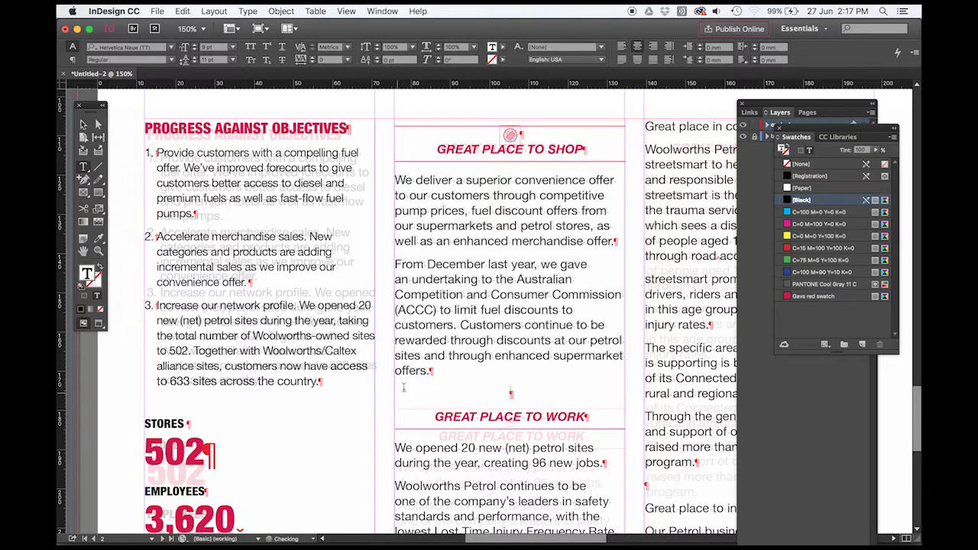
drag(493, 135, 538, 133)
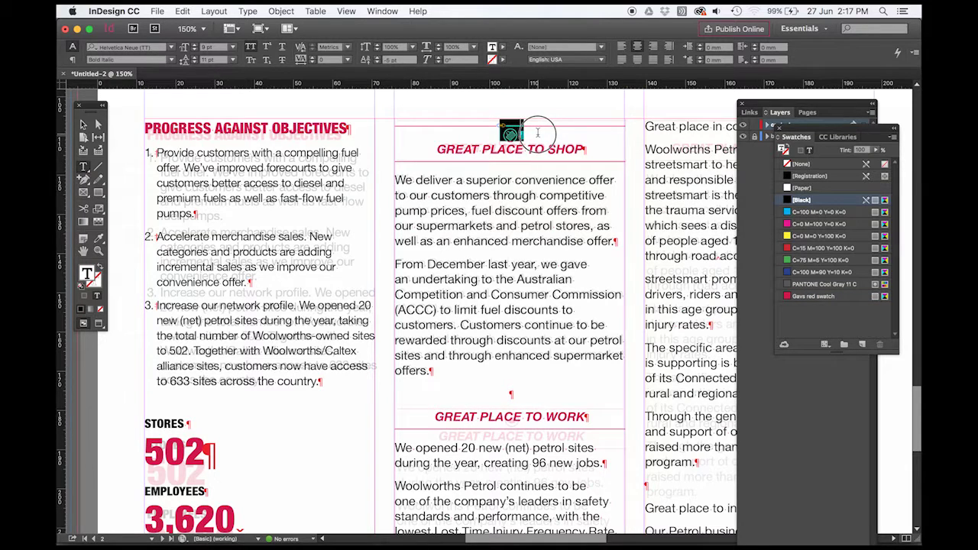
key(super+c)
click(515, 395)
key(super+v)
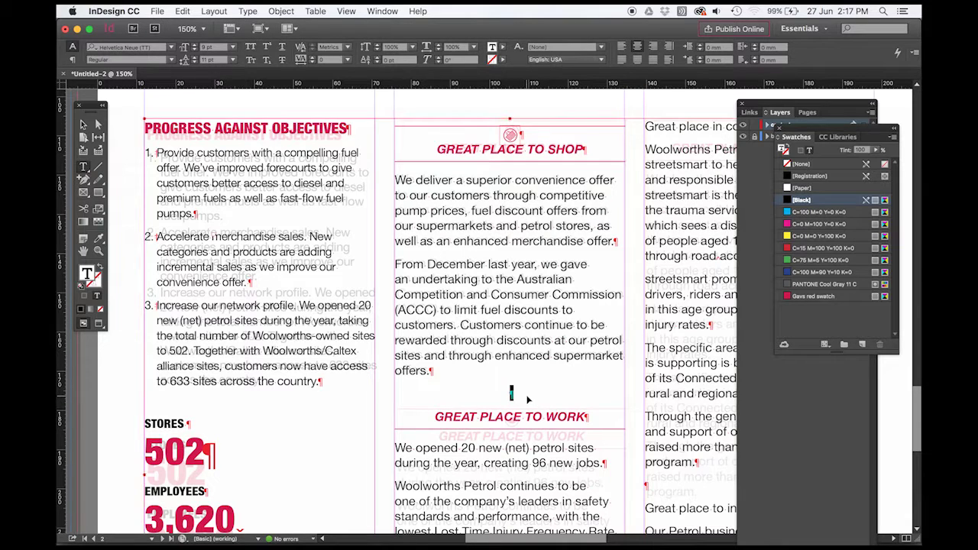
Set the space after the "From December last year" paragraph to 9 mm
click(504, 379)
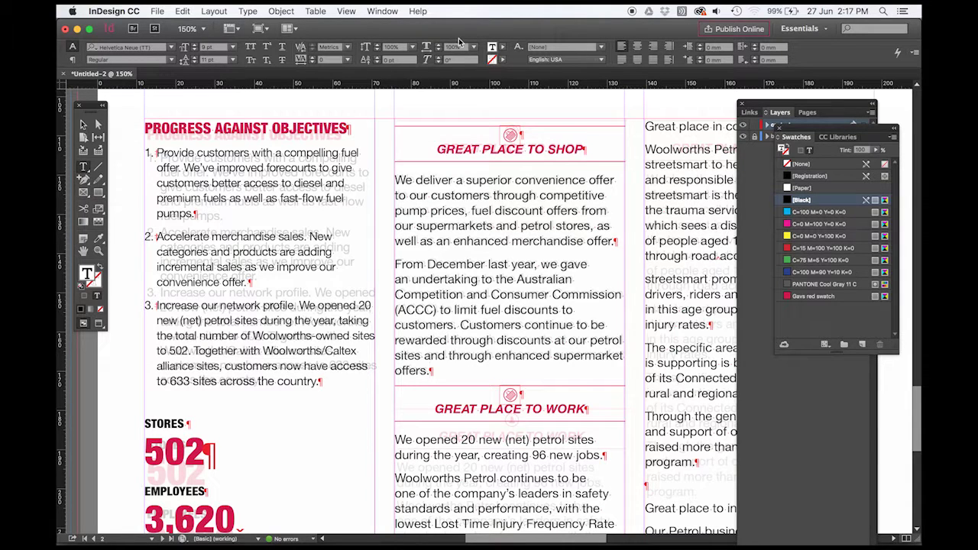
click(73, 60)
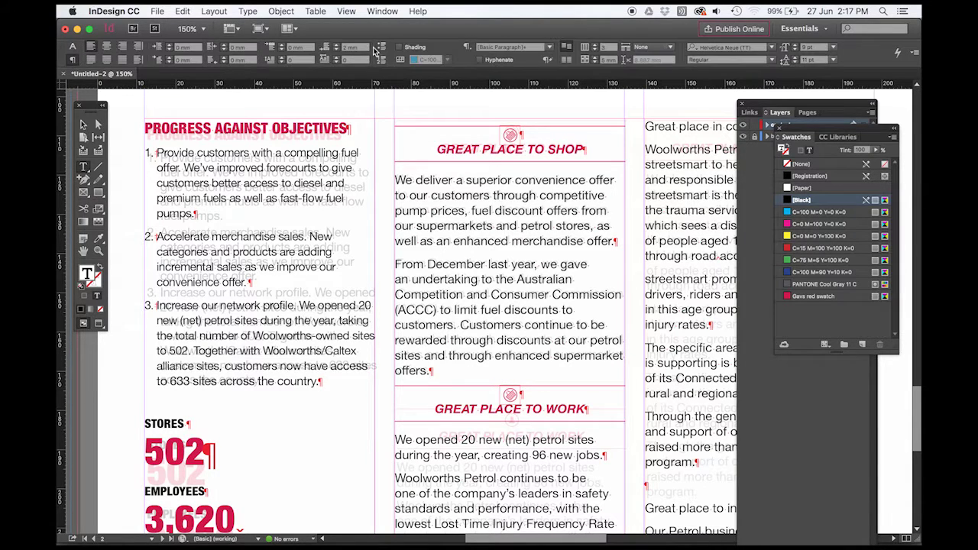
click(334, 47)
click(334, 47)
click(335, 48)
click(335, 48)
click(335, 47)
click(335, 47)
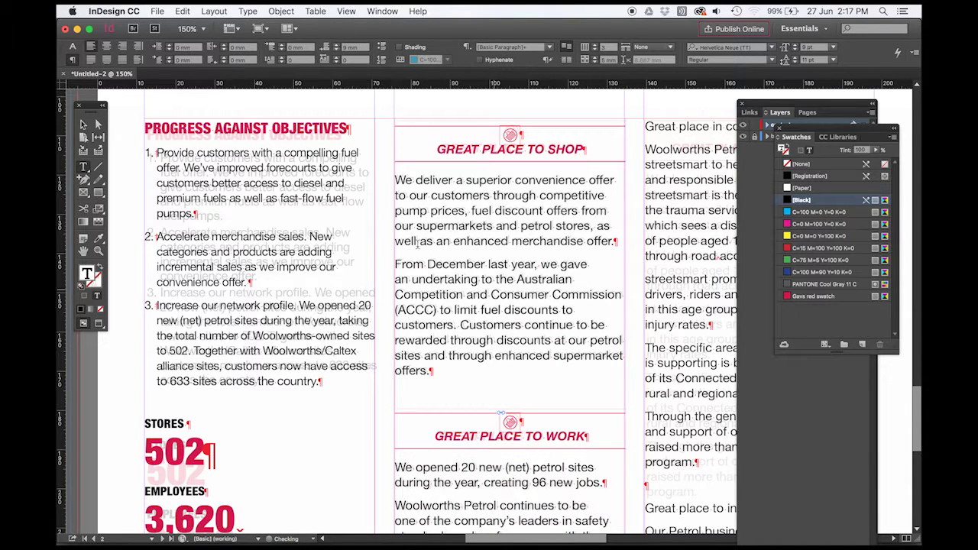
key(Escape)
Shift the artwork inside the inline icon frame above "GREAT PLACE TO WORK" so the frame shows the dollar icon
scroll(527, 306, down, 5)
scroll(528, 306, right, 2)
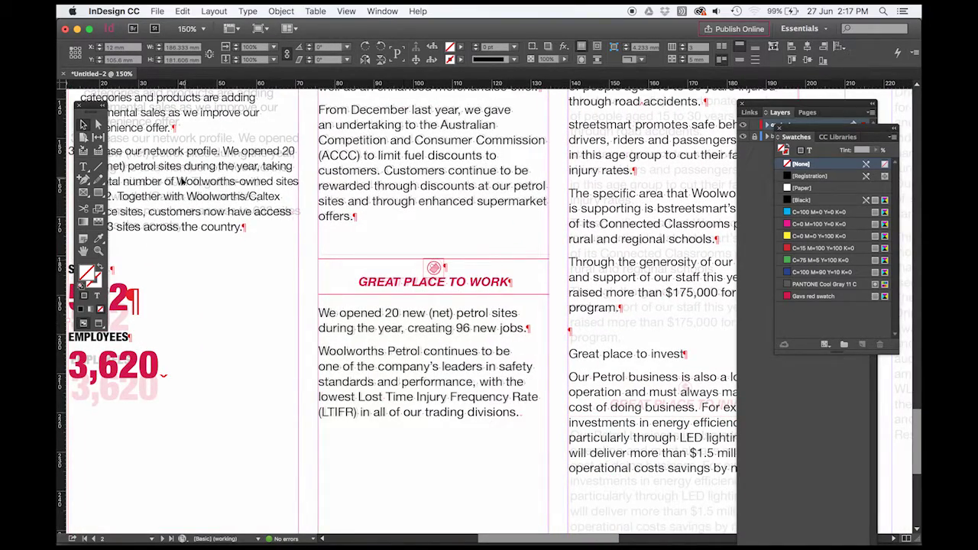
click(98, 124)
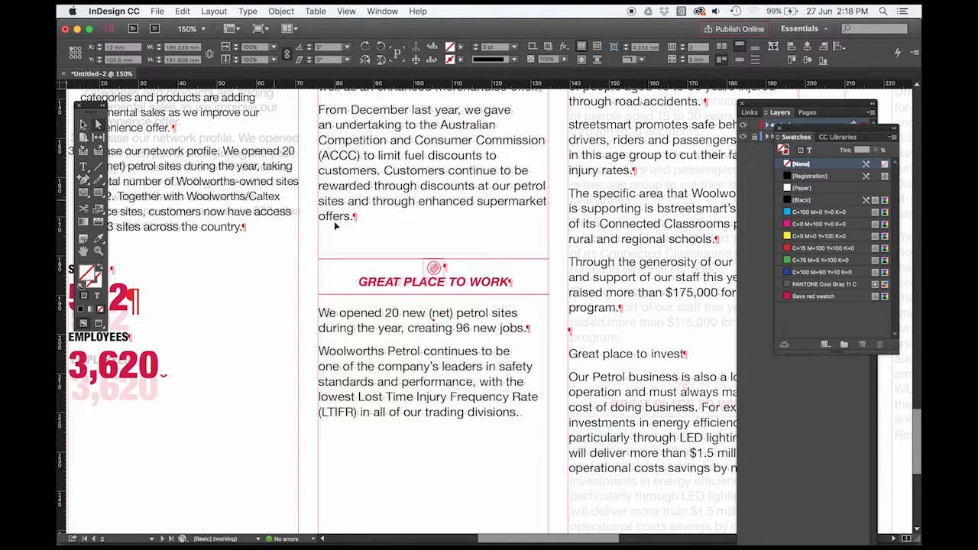
drag(341, 223, 538, 332)
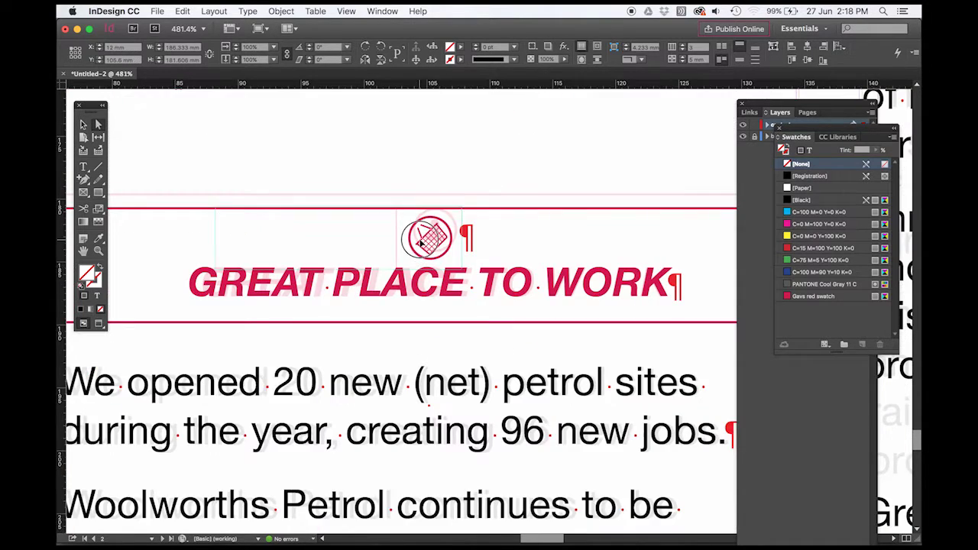
drag(420, 243, 480, 236)
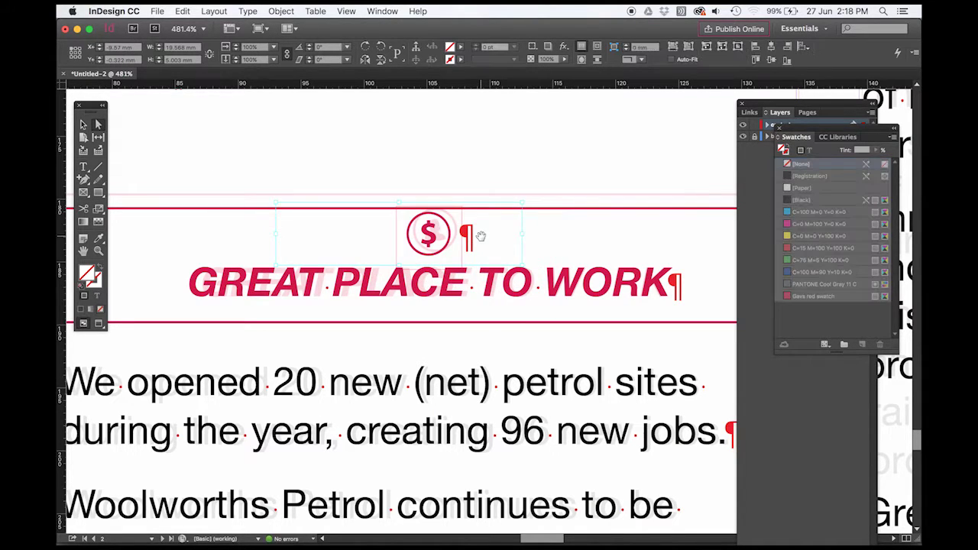
key(super+minus)
key(super+minus)
key(super+minus)
key(super+minus)
key(super+minus)
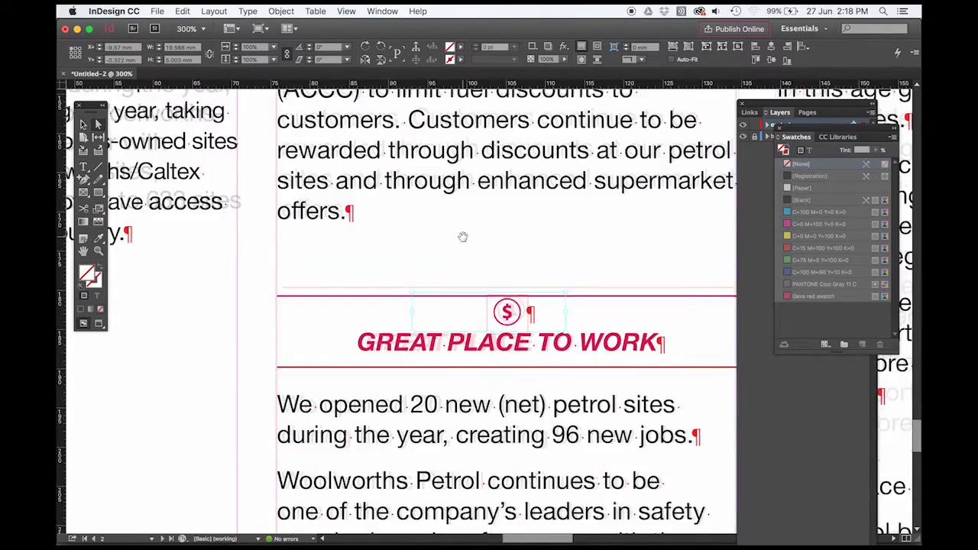
Delete the text between the middle of "undertaking" and the middle of "Customers" in the "From December last year" paragraph
double_click(462, 237)
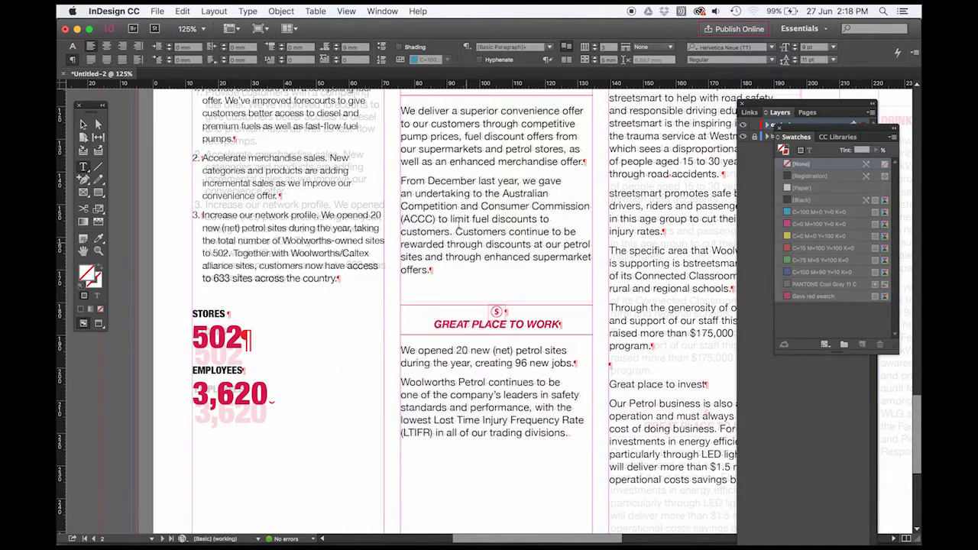
drag(428, 181, 488, 224)
drag(446, 194, 489, 228)
key(BackSpace)
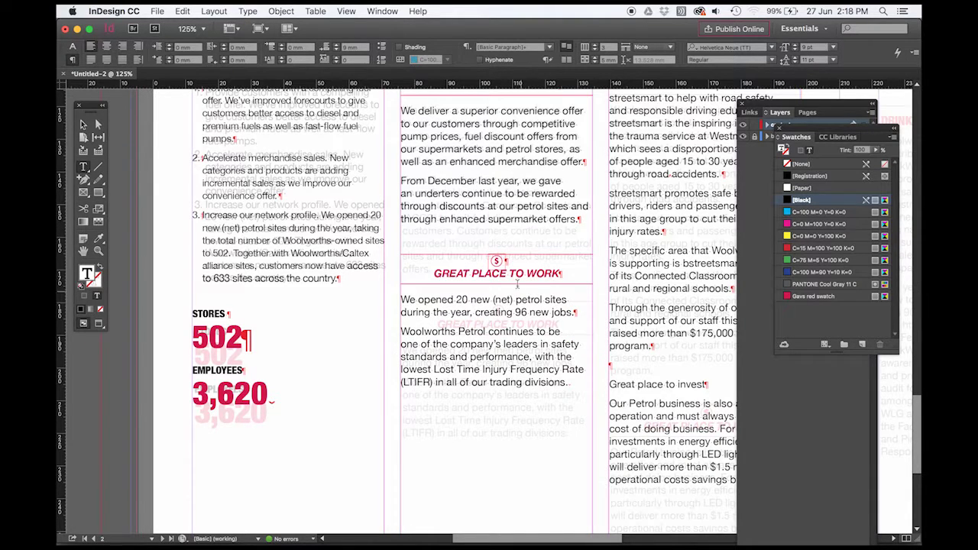
Insert several paragraph breaks inside the word "continue" in the "From December last year" paragraph
click(496, 193)
key(Return)
key(Return)
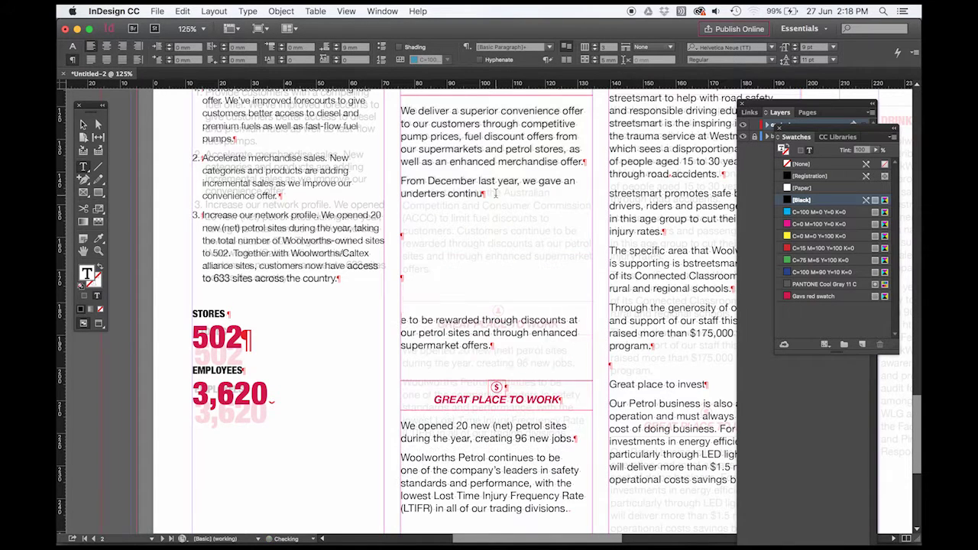
key(Return)
key(Return)
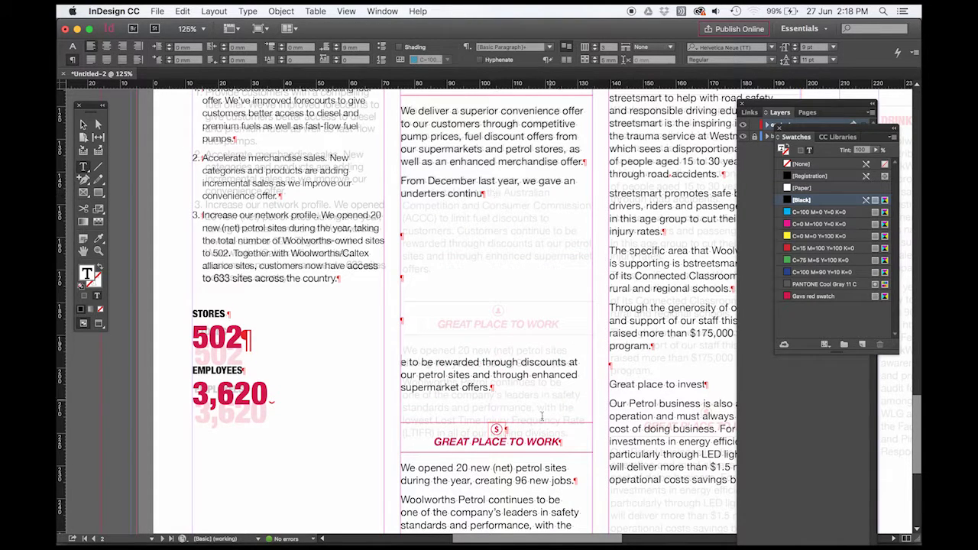
Undo the added paragraph breaks and the text deletion in the middle column
click(541, 441)
key(super+z)
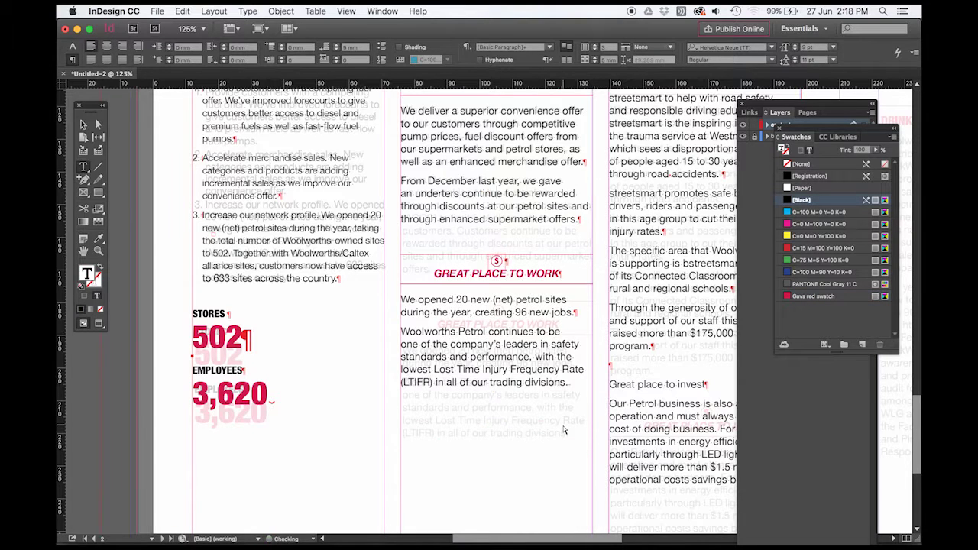
key(super+z)
click(516, 242)
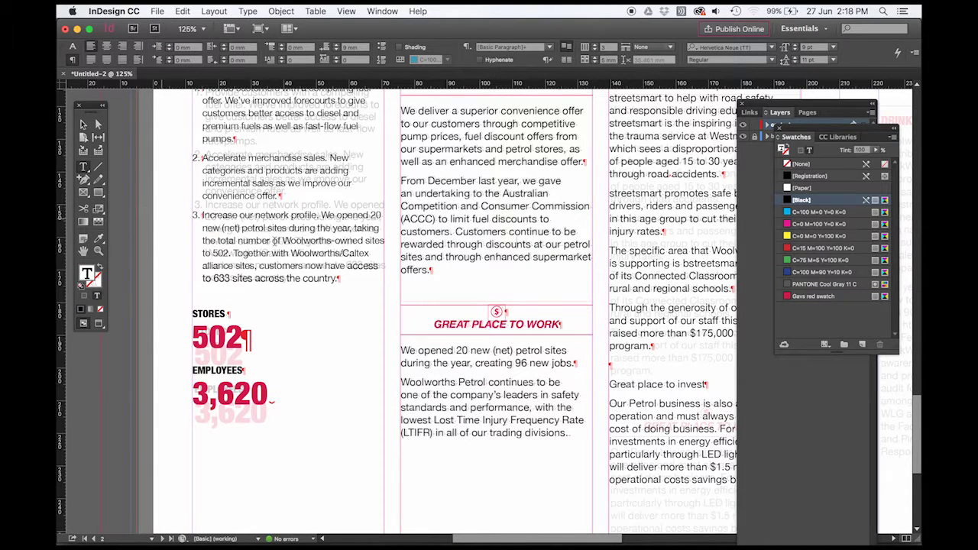
Format the "Great place to invest" heading in the third column as Bold Italic and all caps
scroll(515, 243, down, 3)
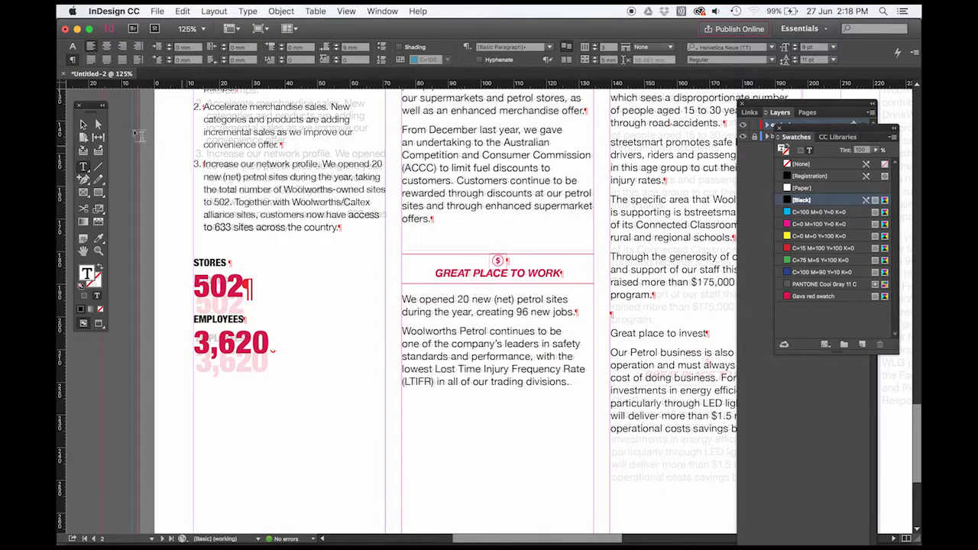
click(82, 126)
scroll(426, 301, right, 5)
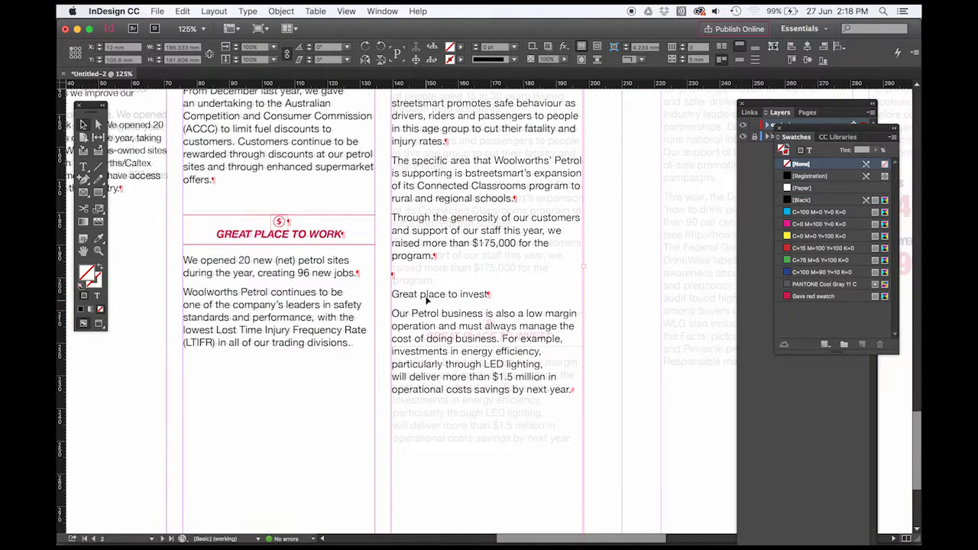
double_click(430, 297)
triple_click(429, 297)
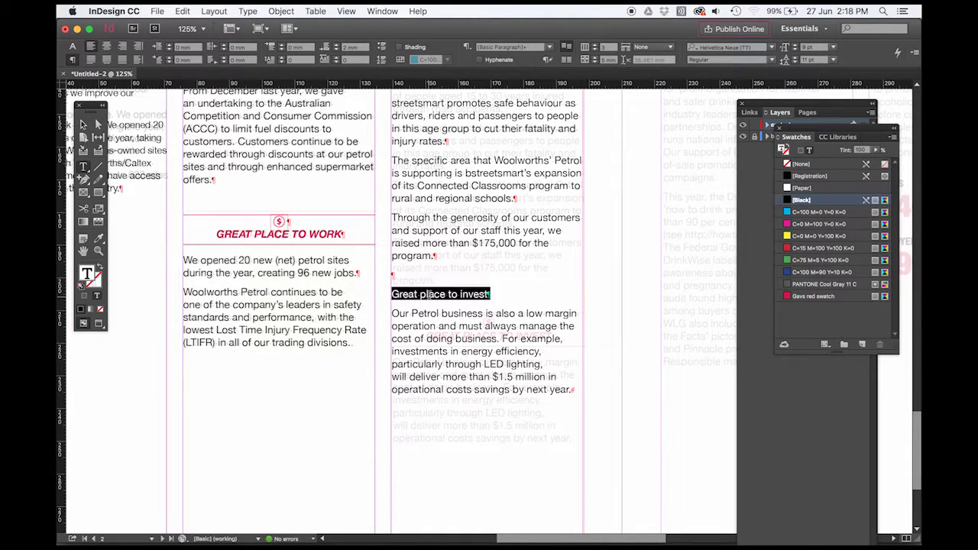
click(72, 46)
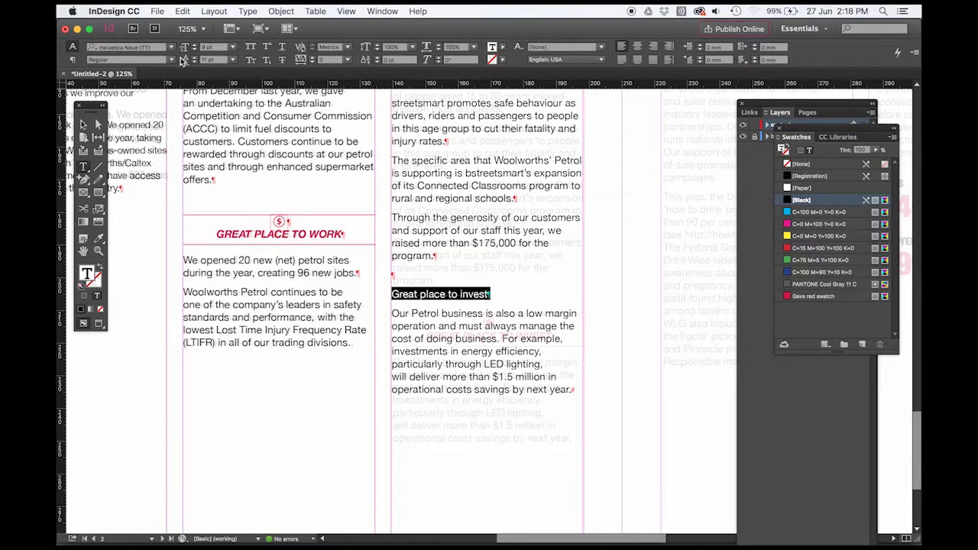
click(171, 60)
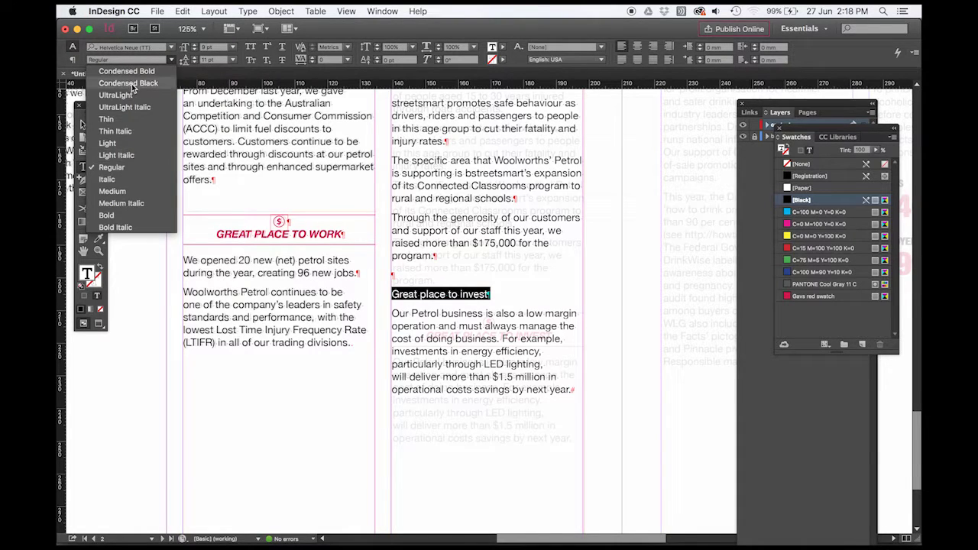
click(122, 228)
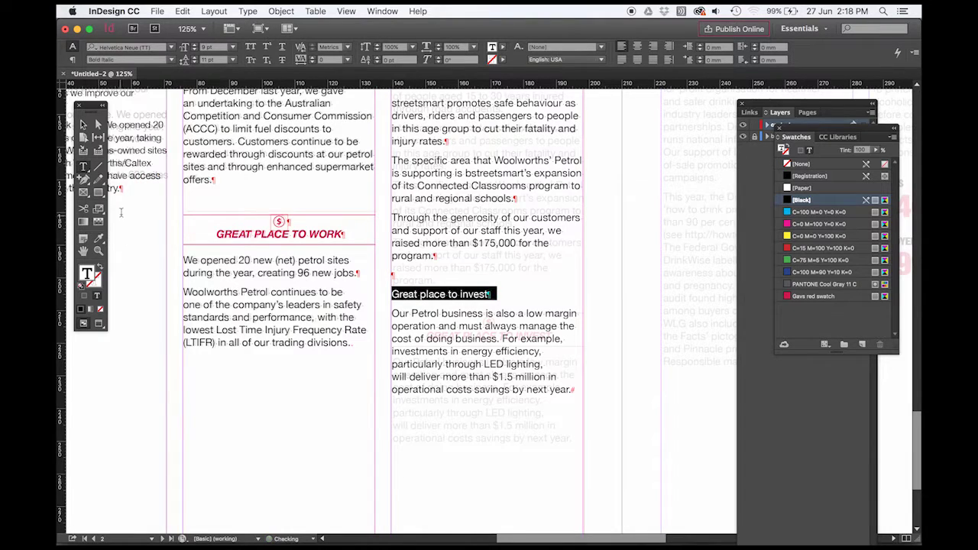
click(252, 48)
Centre-align the "GREAT PLACE TO INVEST" heading together with the blank paragraph above it
drag(239, 234, 251, 234)
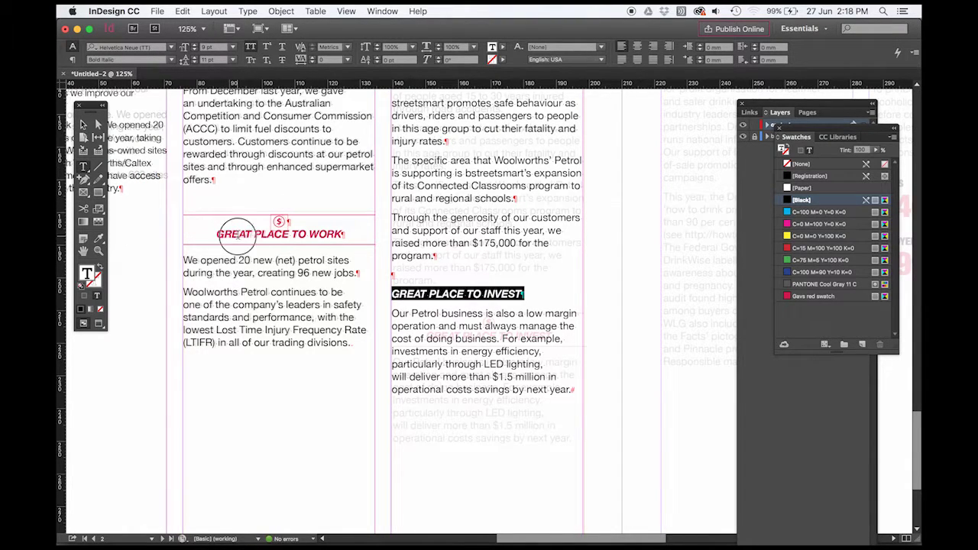
drag(392, 294, 442, 294)
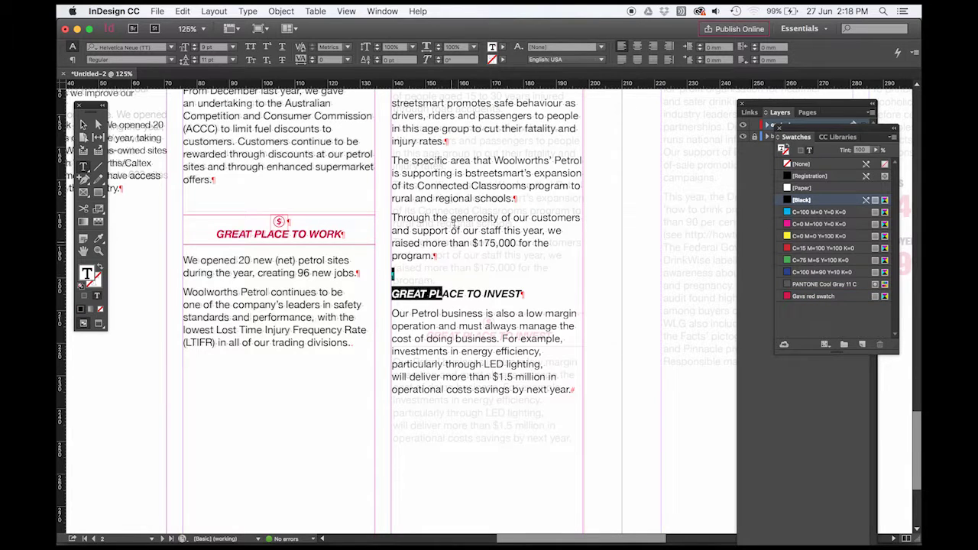
click(638, 47)
click(490, 274)
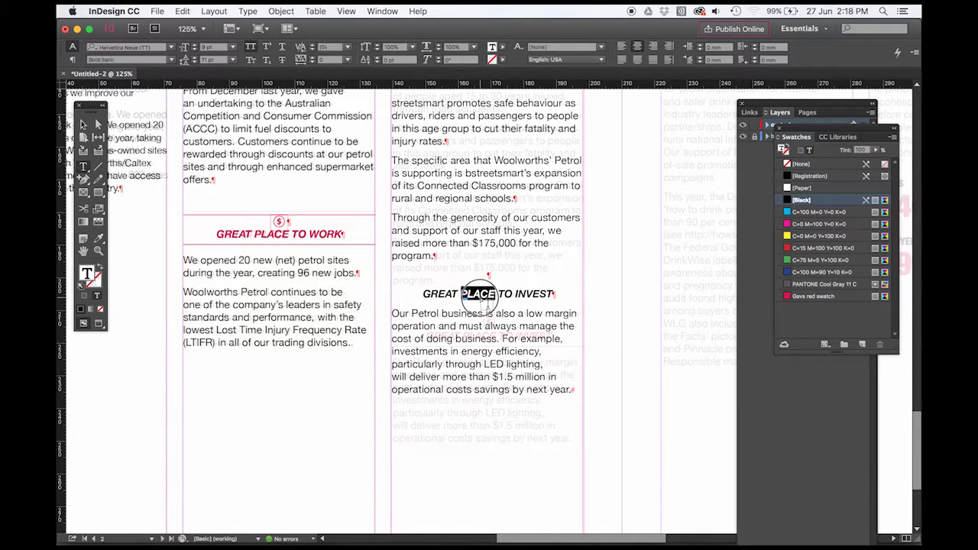
Colour the "GREAT PLACE TO INVEST" heading with the "Gavs red swatch"
triple_click(481, 296)
click(814, 297)
click(484, 273)
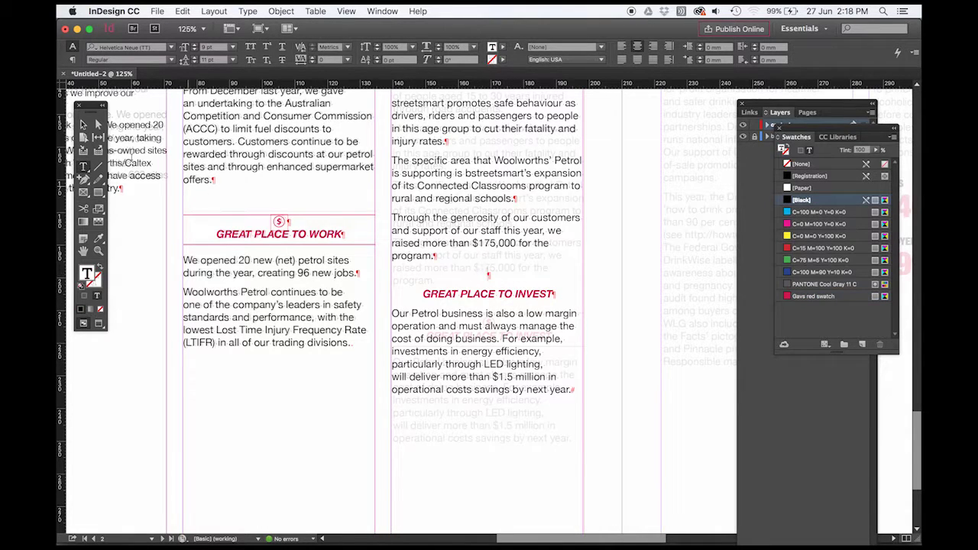
Place the icons_1.ai artwork in the empty margin beside the third column's "GREAT PLACE TO INVEST" text
click(84, 125)
click(639, 422)
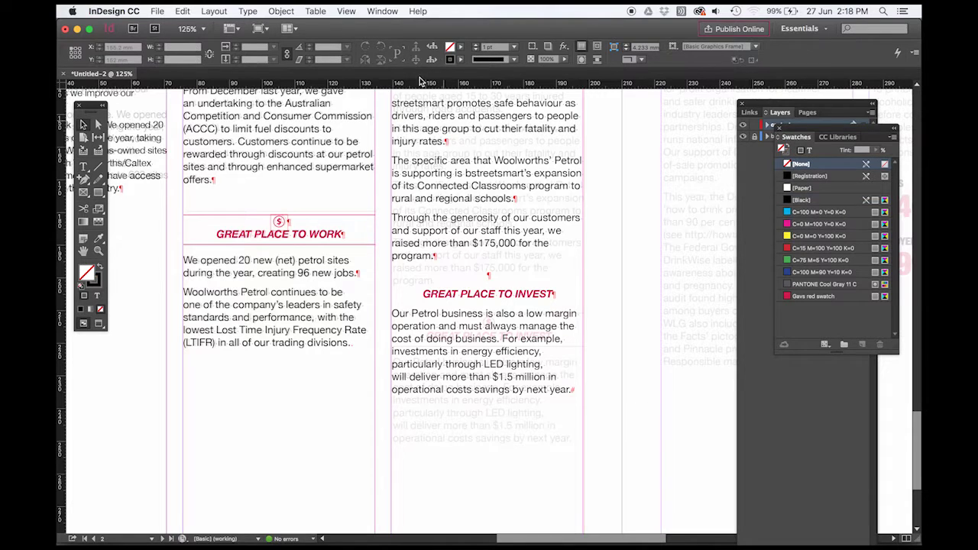
click(157, 11)
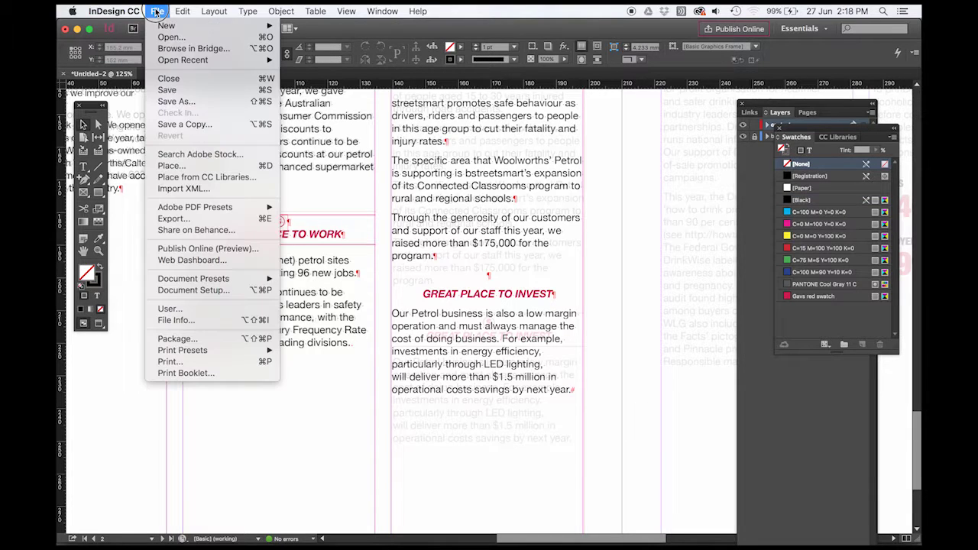
click(168, 164)
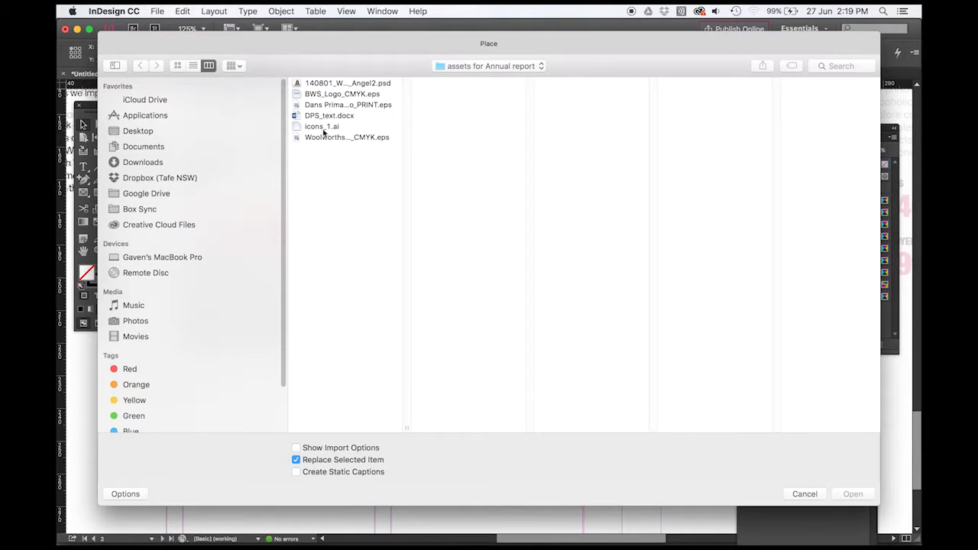
click(322, 126)
click(851, 494)
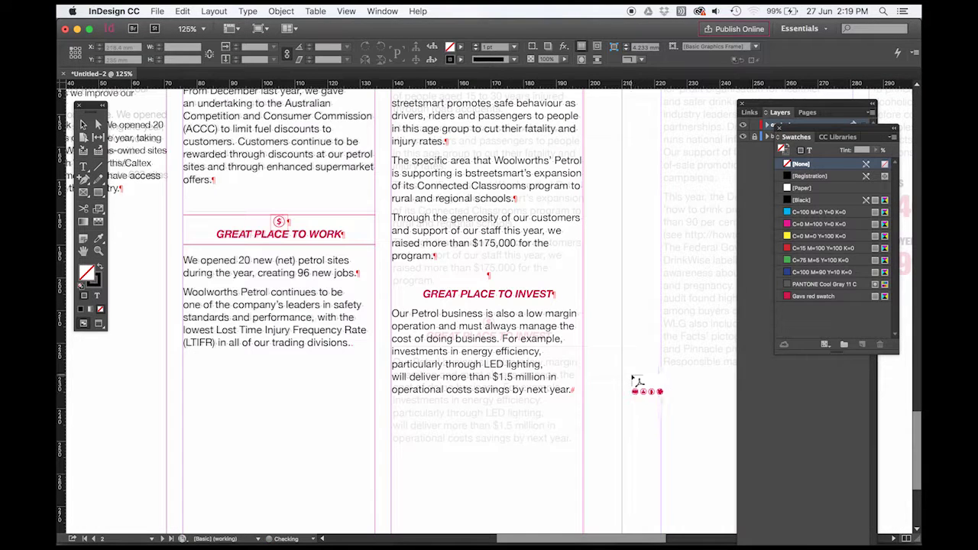
click(608, 350)
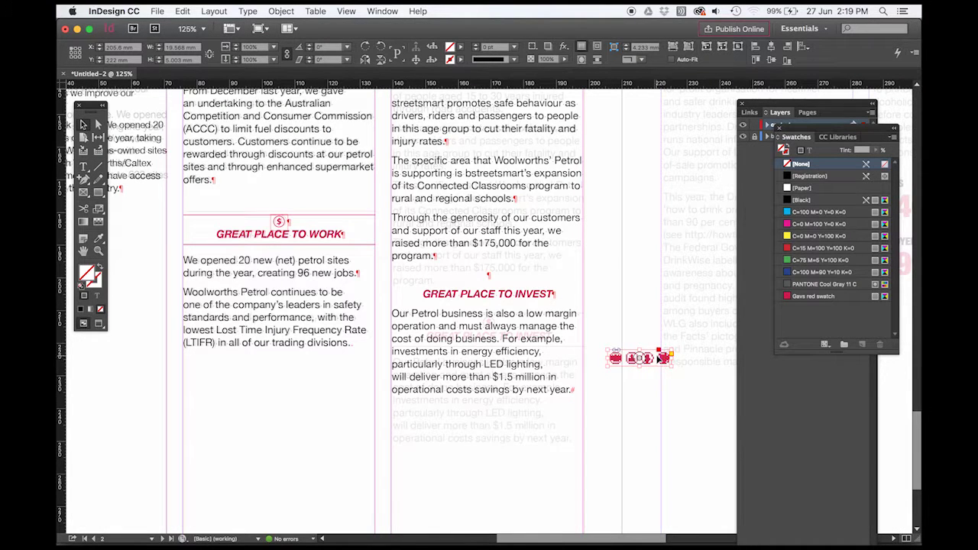
Change the display performance of the placed icon artwork
right_click(655, 357)
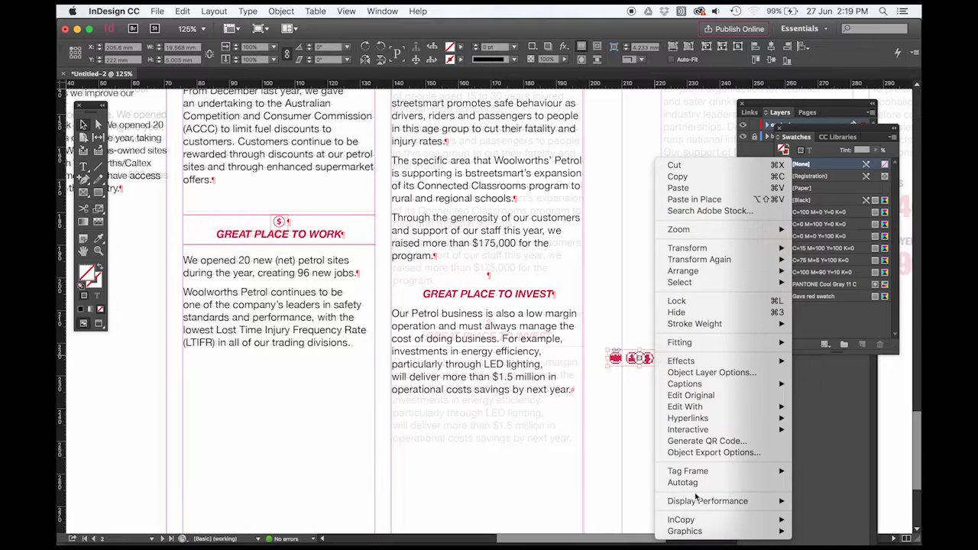
mouse_move(699, 502)
click(818, 514)
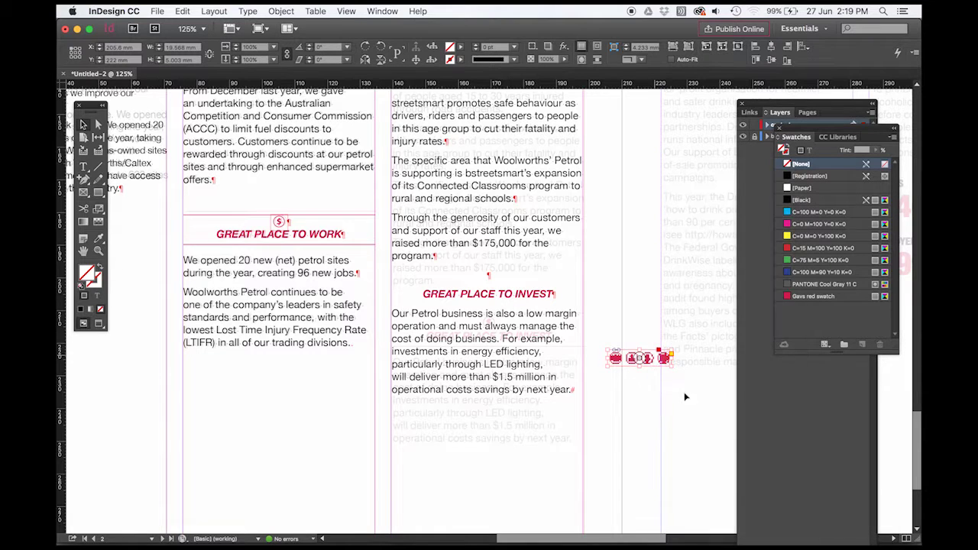
Crop the placed artwork to the people icon and move it inline into the blank paragraph above "GREAT PLACE TO INVEST"
drag(670, 358, 600, 311)
click(182, 11)
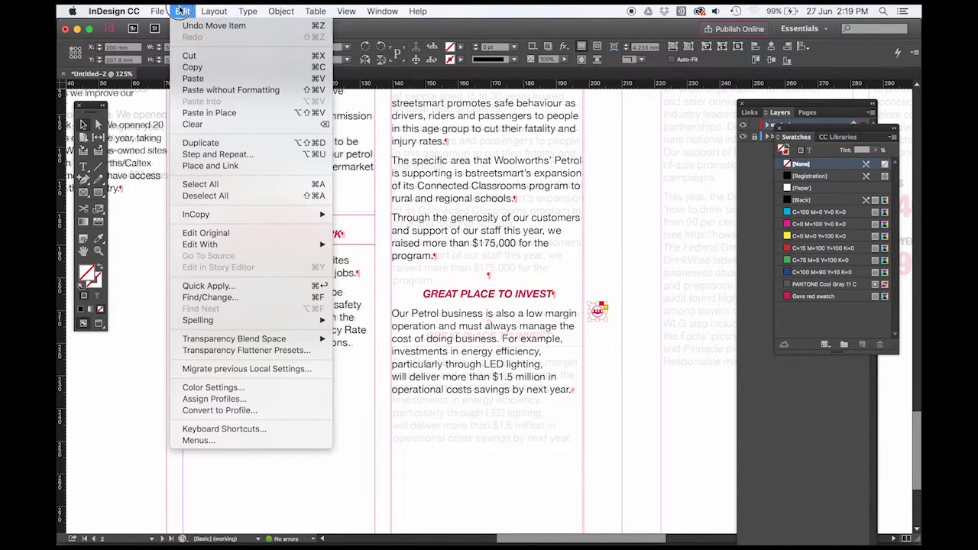
click(189, 65)
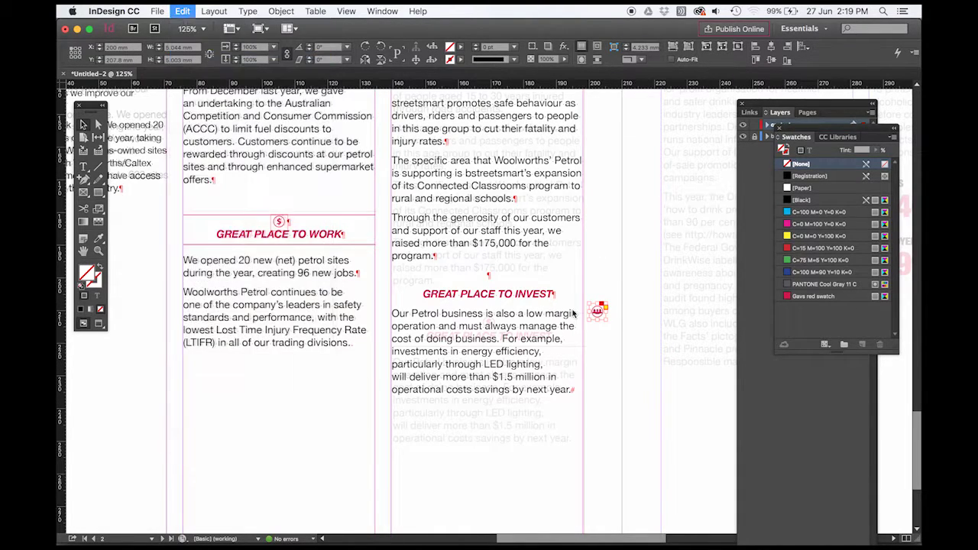
double_click(494, 274)
key(super+v)
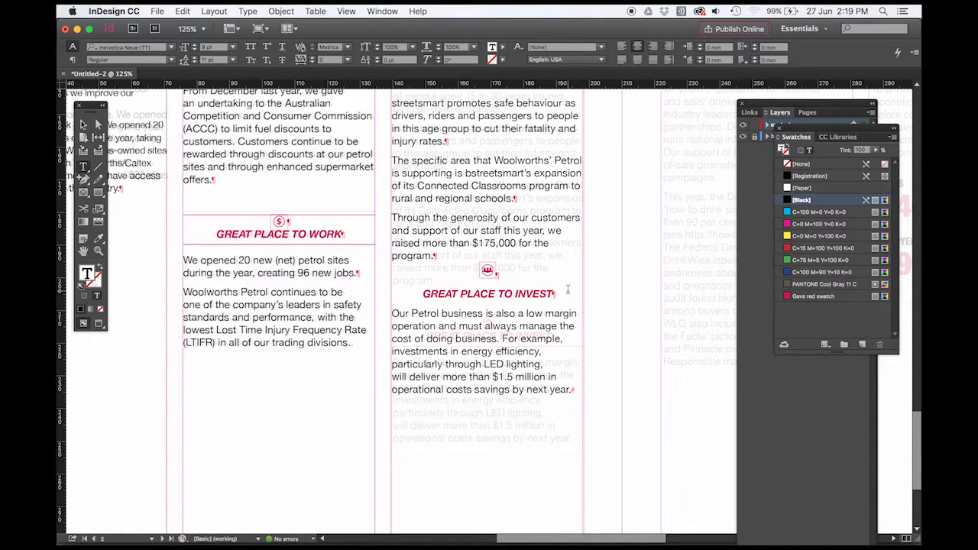
Set the inline people icon's leading to 9 pt and its baseline shift to -6 pt
key(shift+Left)
click(195, 63)
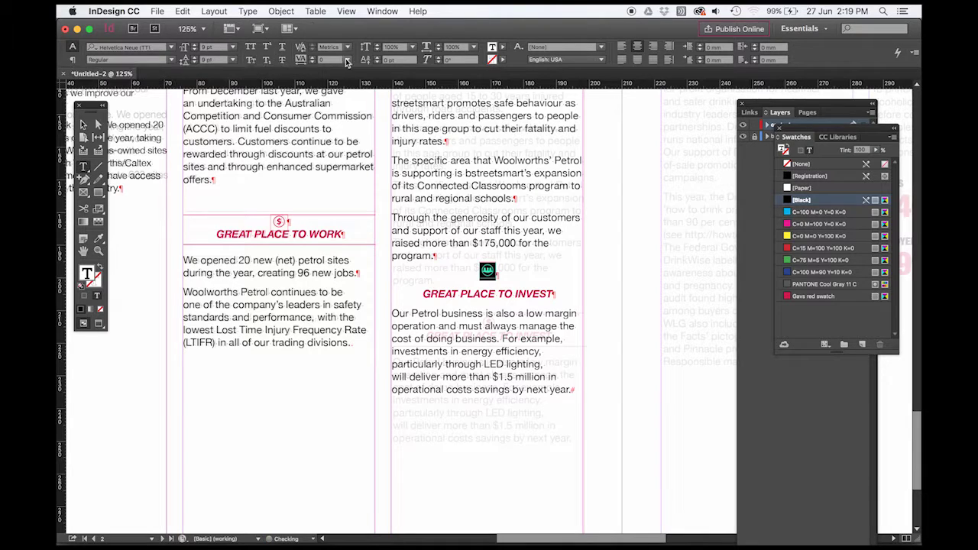
click(375, 62)
click(375, 62)
click(375, 64)
drag(476, 314, 463, 327)
click(503, 271)
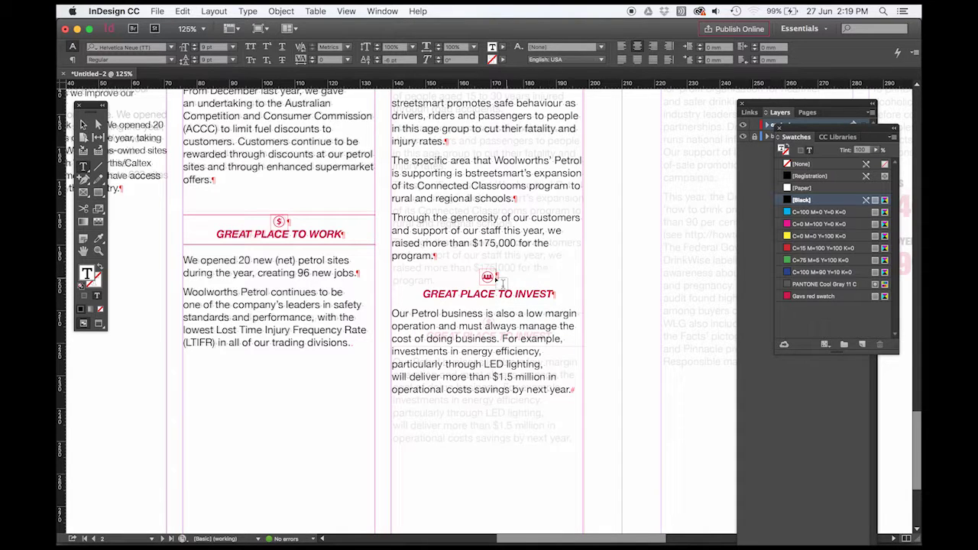
Turn on a paragraph rule above the people icon's paragraph with a 3 mm offset
drag(357, 219, 666, 384)
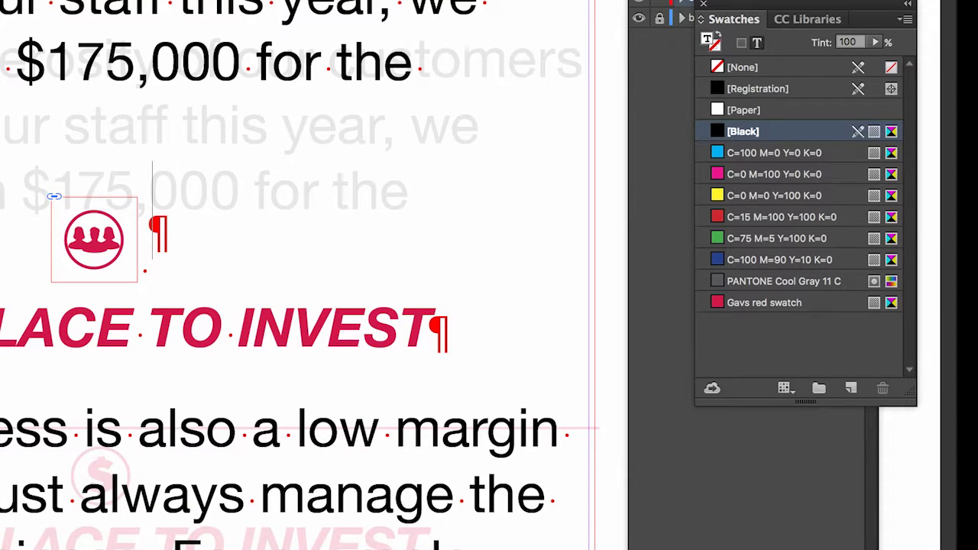
click(945, 2)
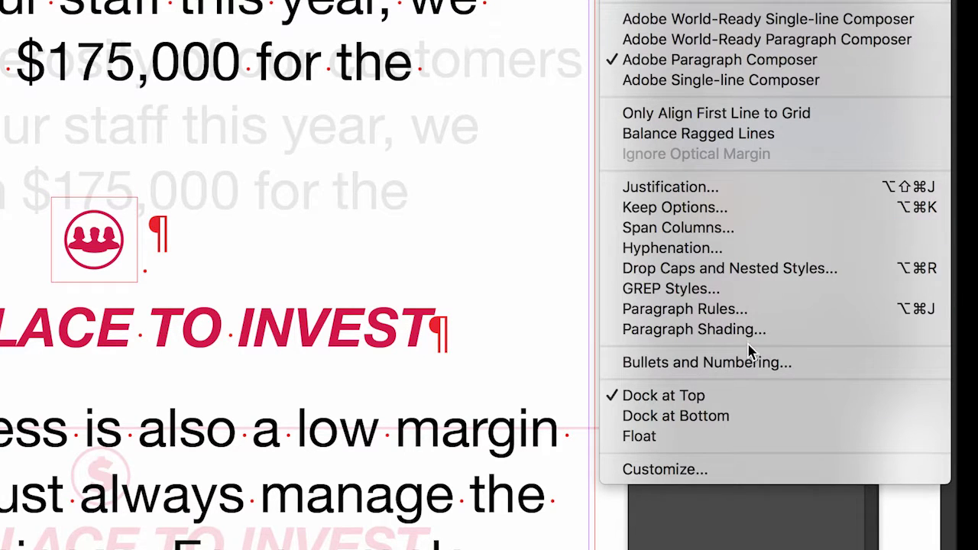
click(720, 314)
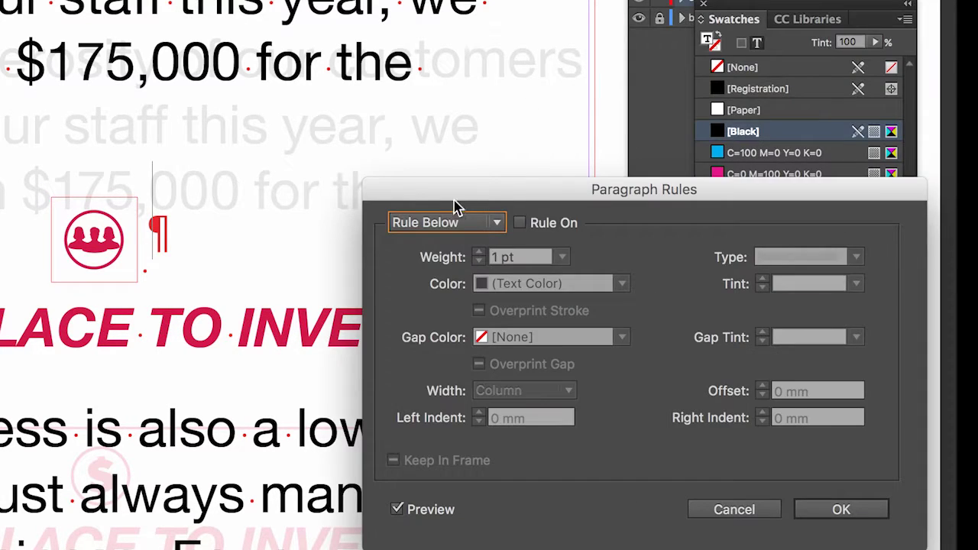
click(491, 223)
click(446, 243)
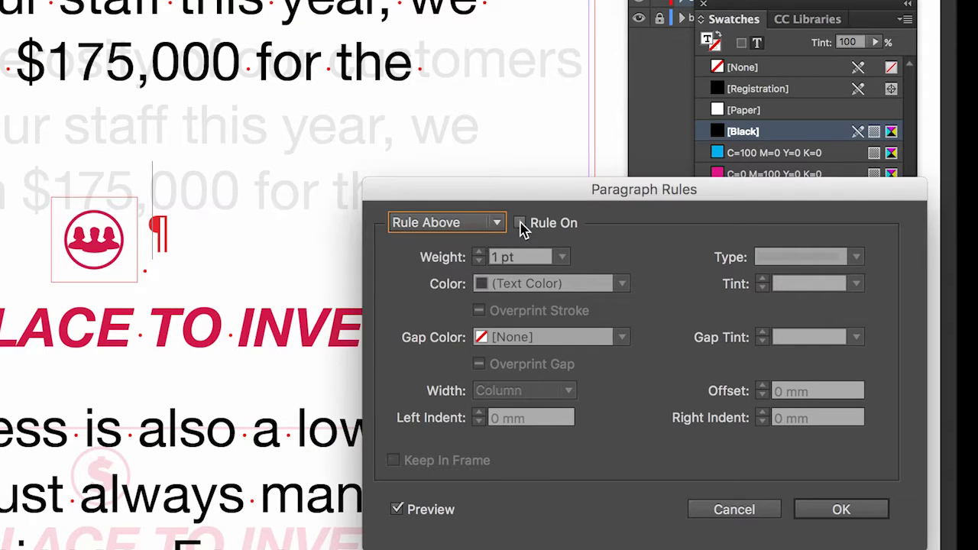
click(520, 222)
click(762, 387)
click(762, 386)
click(763, 387)
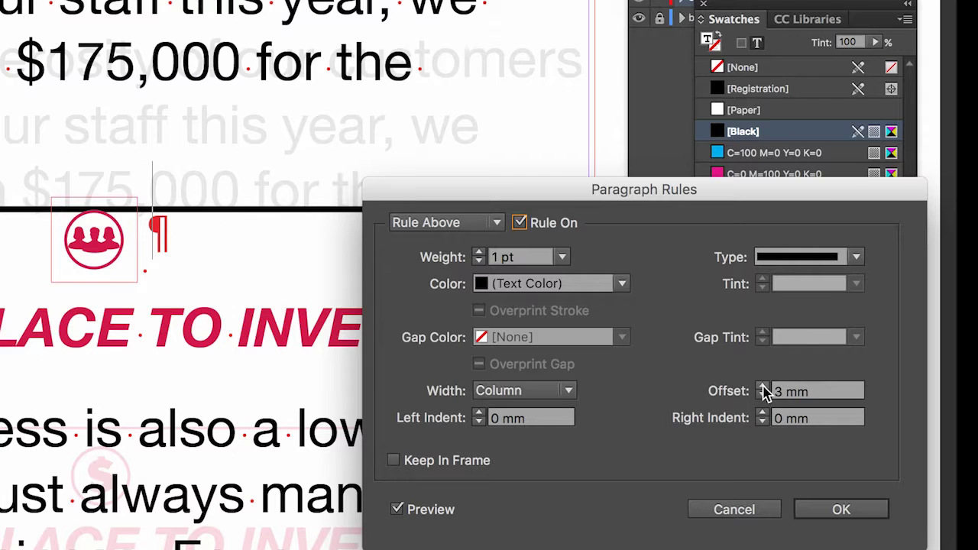
Set the rule above to a 0.5 pt weight in "Gavs red swatch"
click(563, 257)
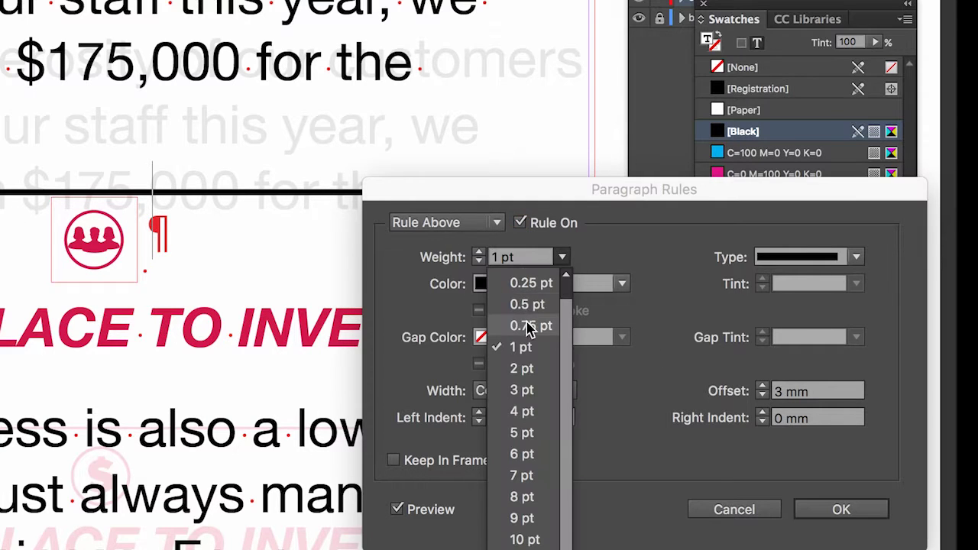
click(537, 304)
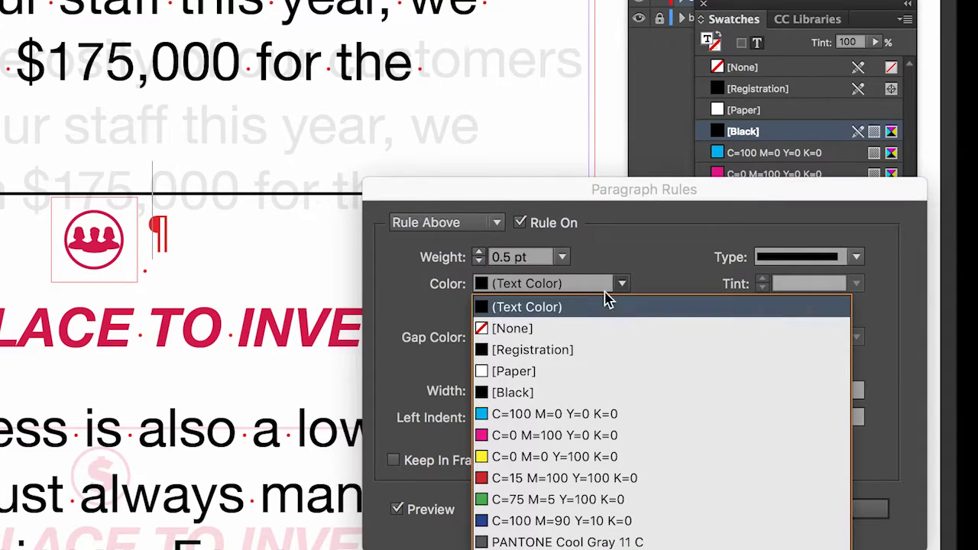
click(621, 283)
click(480, 422)
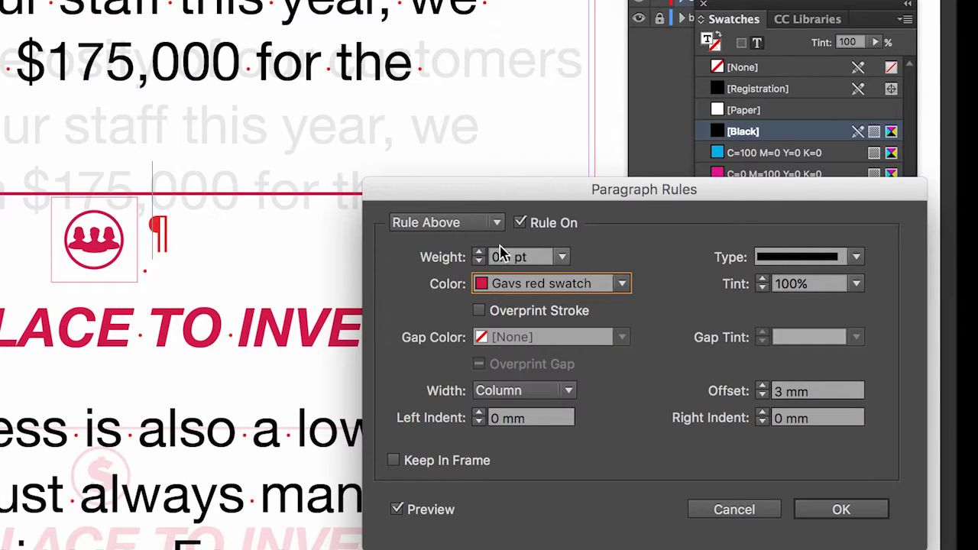
drag(511, 194, 622, 26)
click(158, 227)
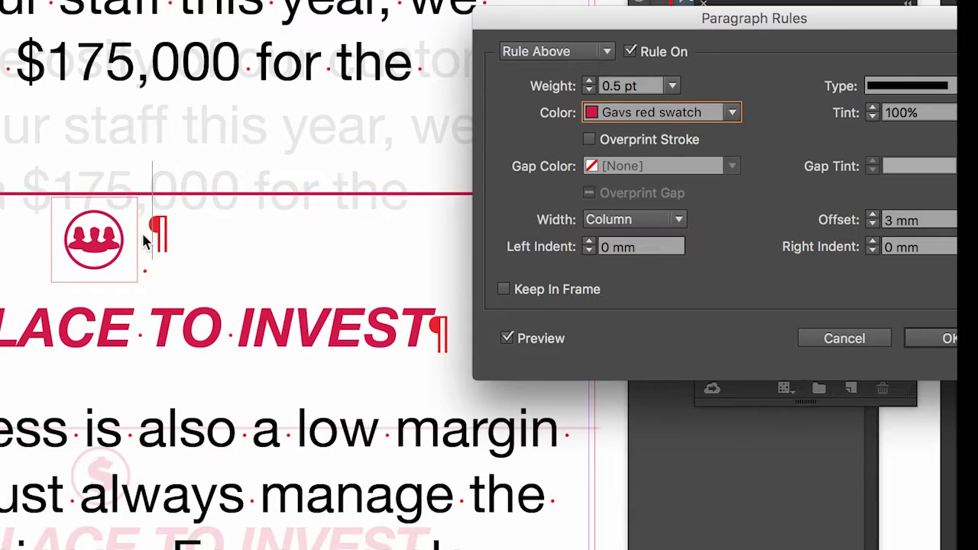
Turn on a rule below the icon's paragraph and offset it 8 mm so it sits under the "GREAT PLACE TO INVEST" heading
click(590, 51)
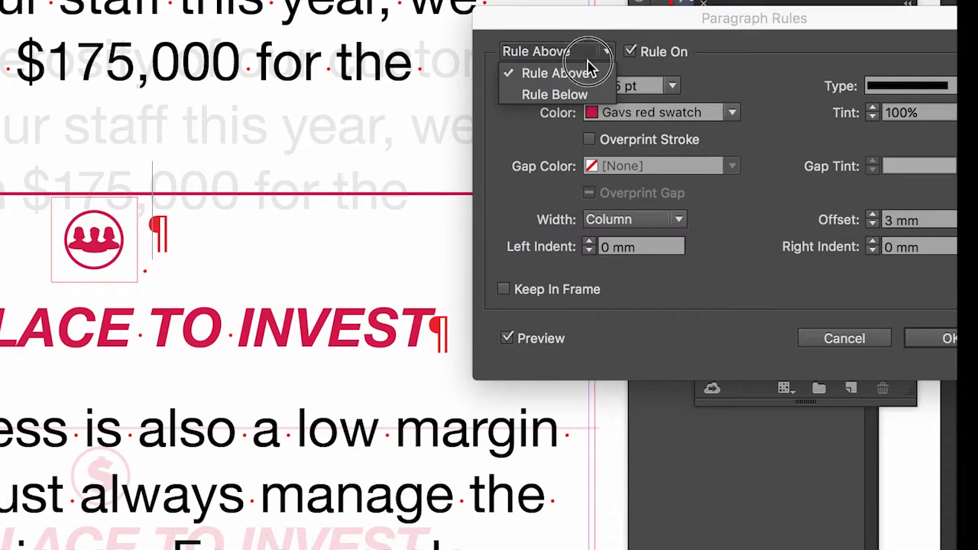
click(556, 94)
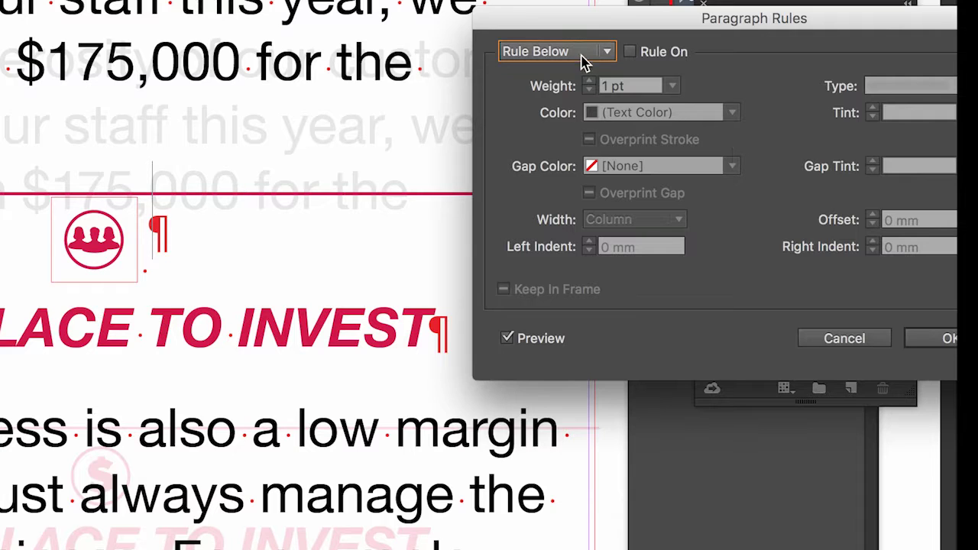
click(629, 52)
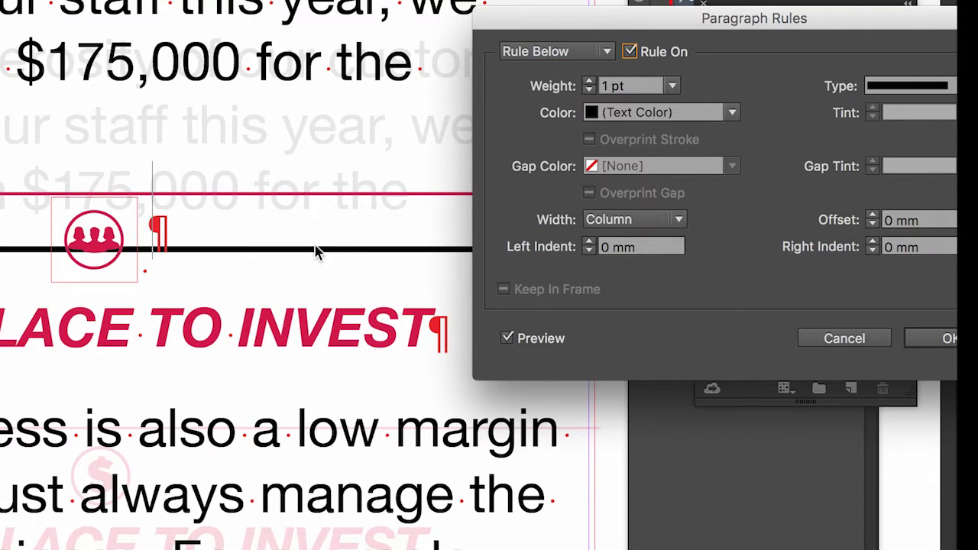
click(873, 217)
click(873, 216)
click(874, 217)
click(873, 216)
click(873, 216)
click(873, 217)
click(874, 217)
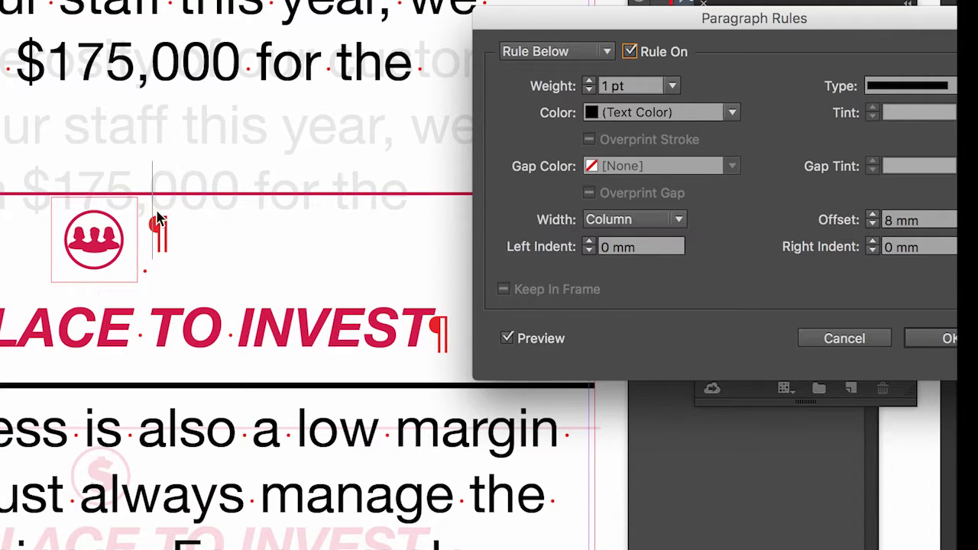
Set the rule below to a 0.5 pt weight in "Gavs red swatch" and apply the paragraph rules
click(671, 85)
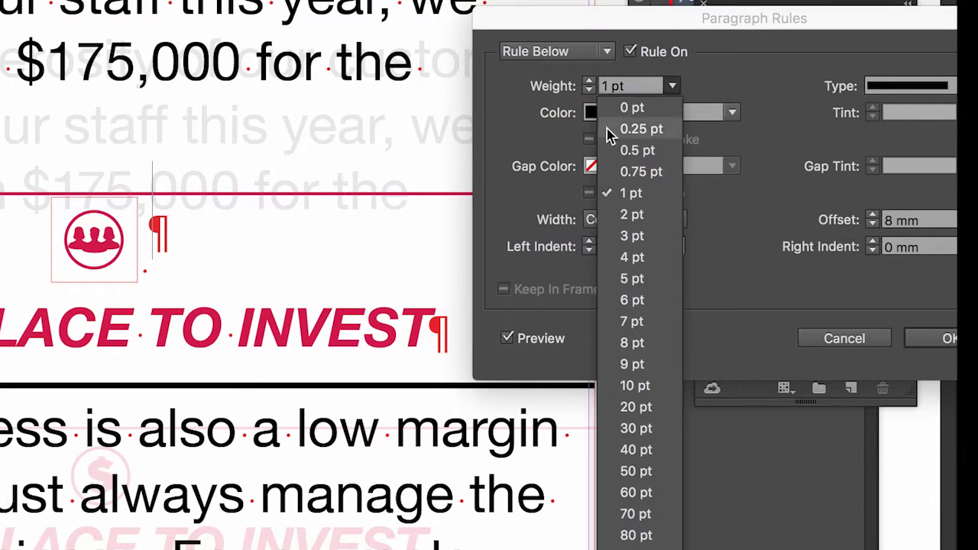
click(646, 150)
click(707, 115)
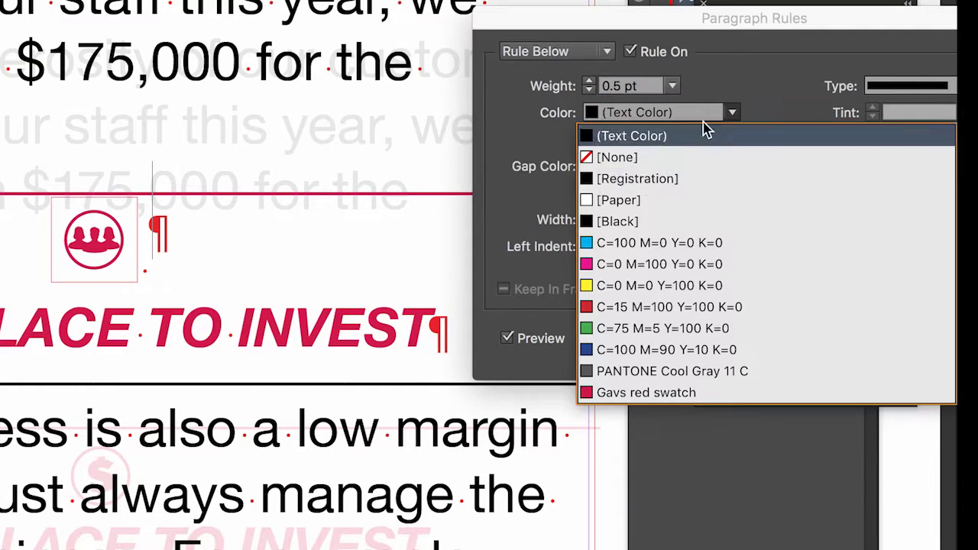
click(693, 392)
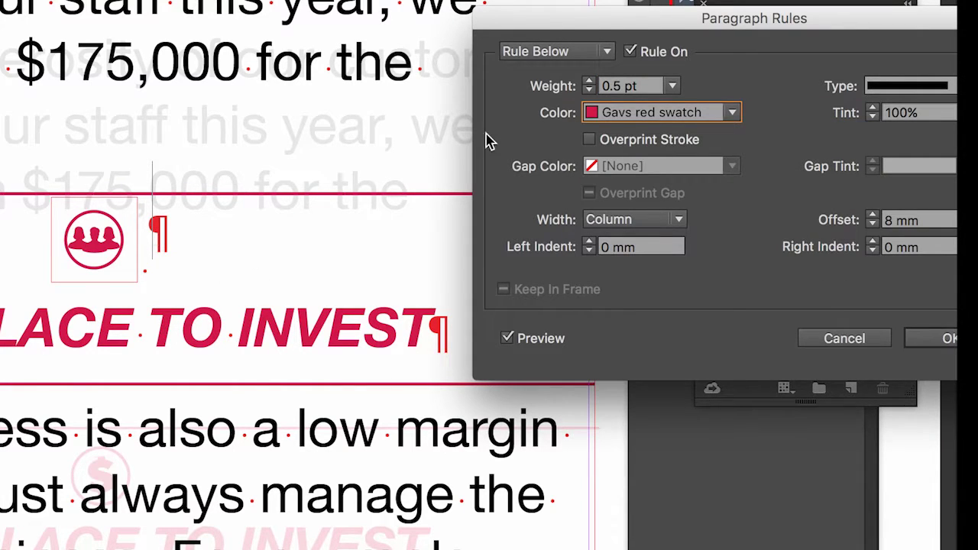
click(562, 51)
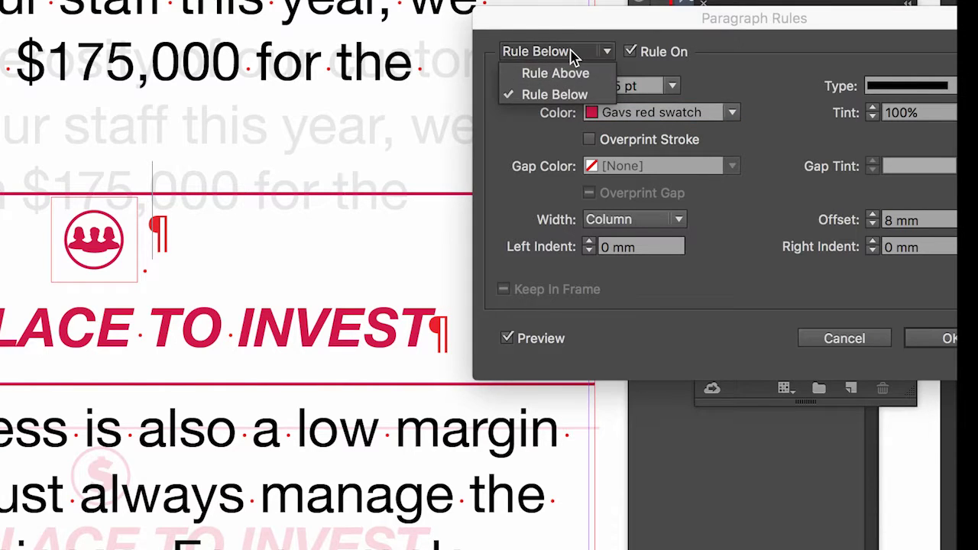
click(555, 94)
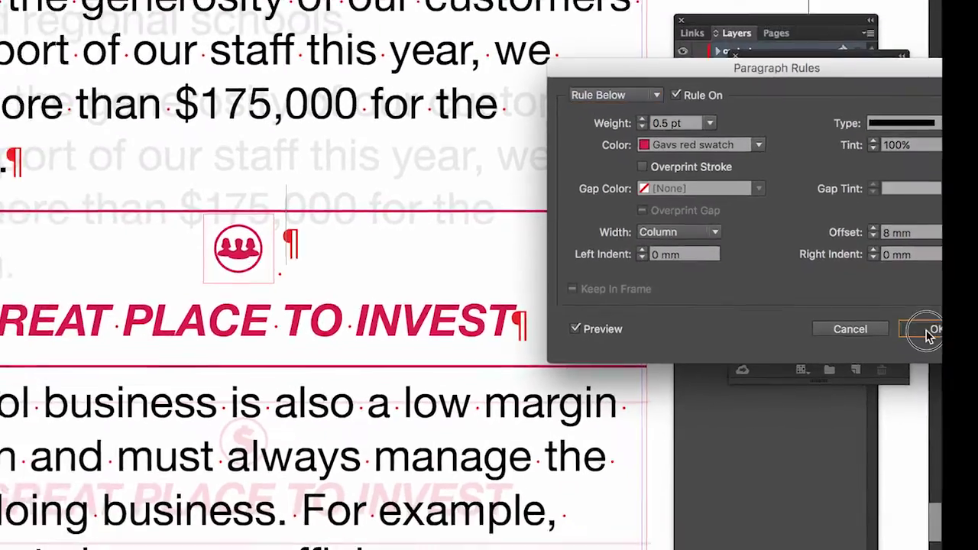
click(948, 338)
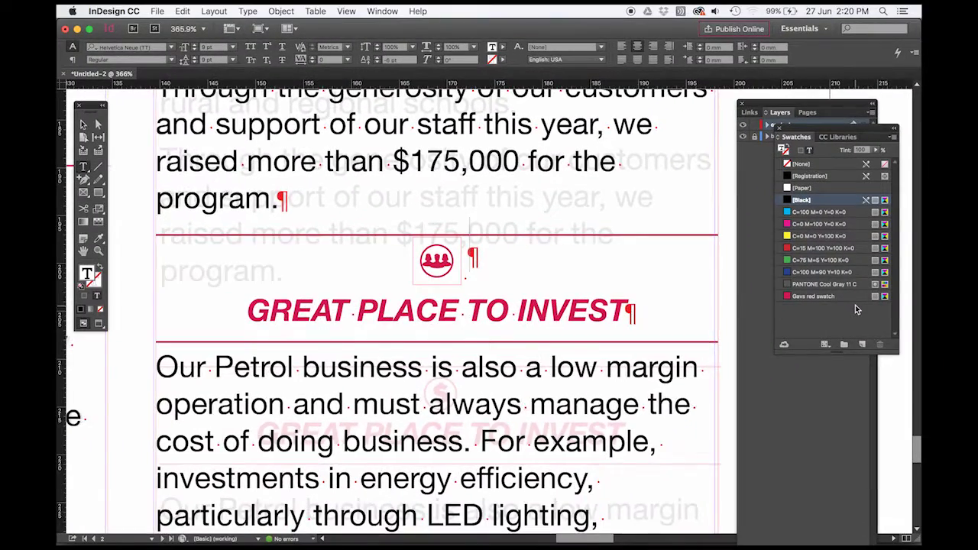
Draw a text frame across the first two columns of the right-hand page, below the red Petrol banner
key(super+minus)
key(super+minus)
key(super+minus)
key(super+minus)
key(super+minus)
key(super+minus)
key(super+minus)
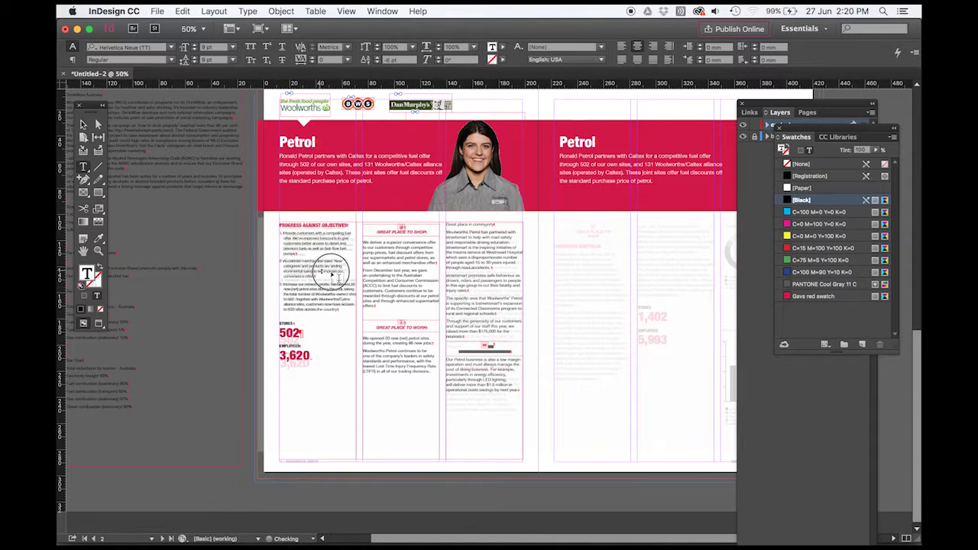
drag(322, 271, 423, 270)
click(83, 125)
scroll(417, 274, right, 5)
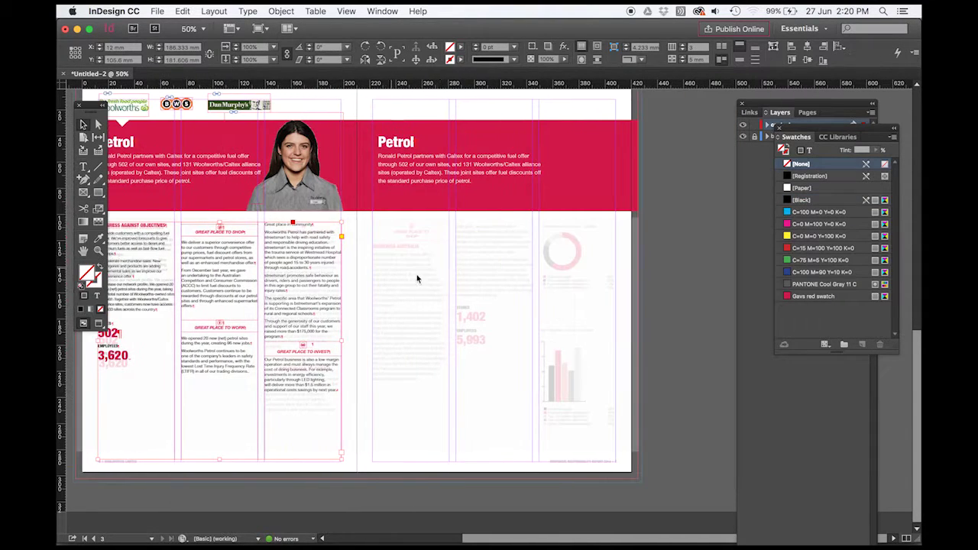
click(542, 313)
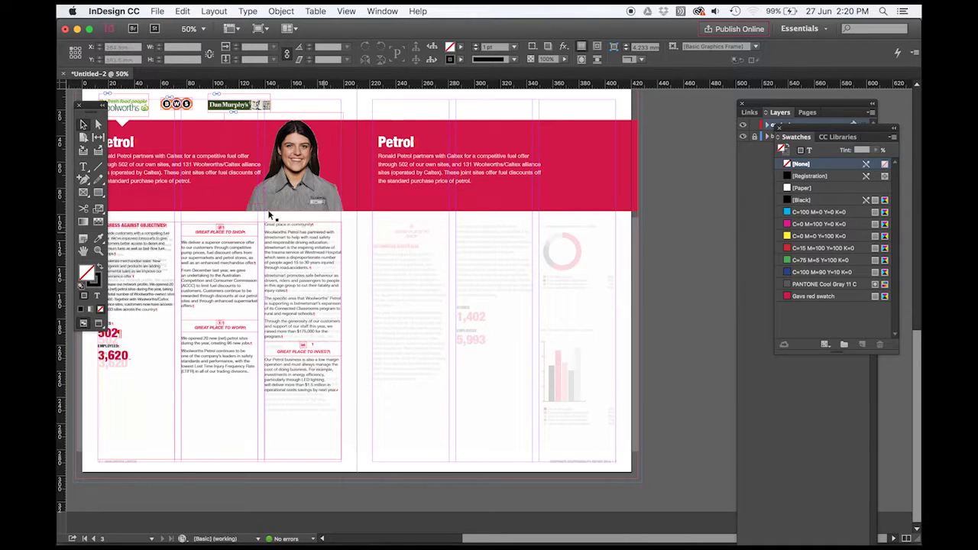
click(83, 166)
drag(375, 224, 534, 445)
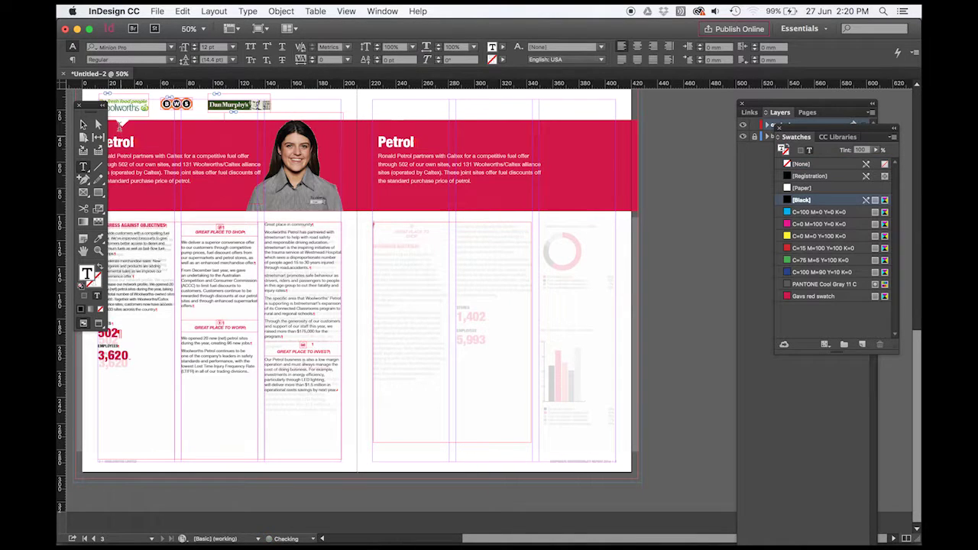
Divide the right-hand page's text frame into two columns with a 5 mm gutter and fit its sides to the column guides
key(Escape)
click(694, 47)
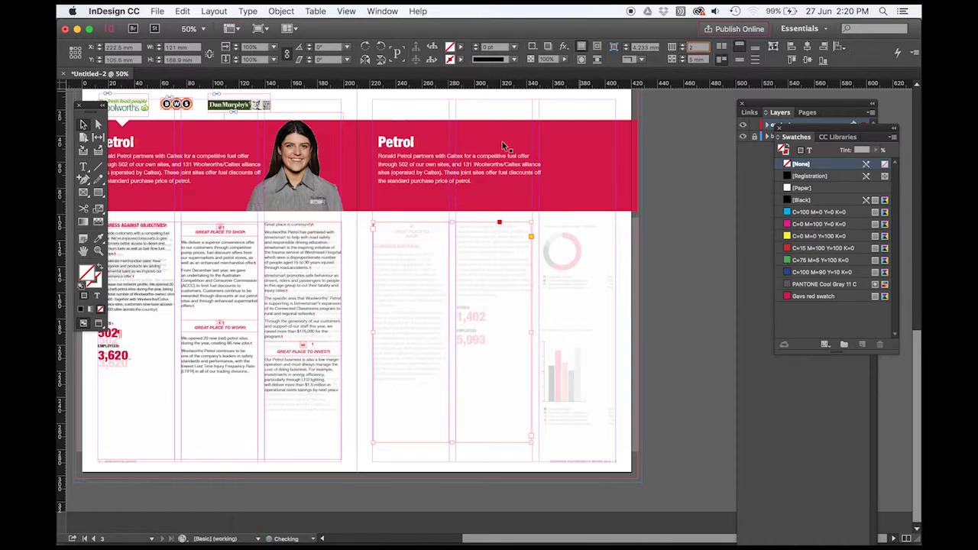
drag(321, 200, 621, 453)
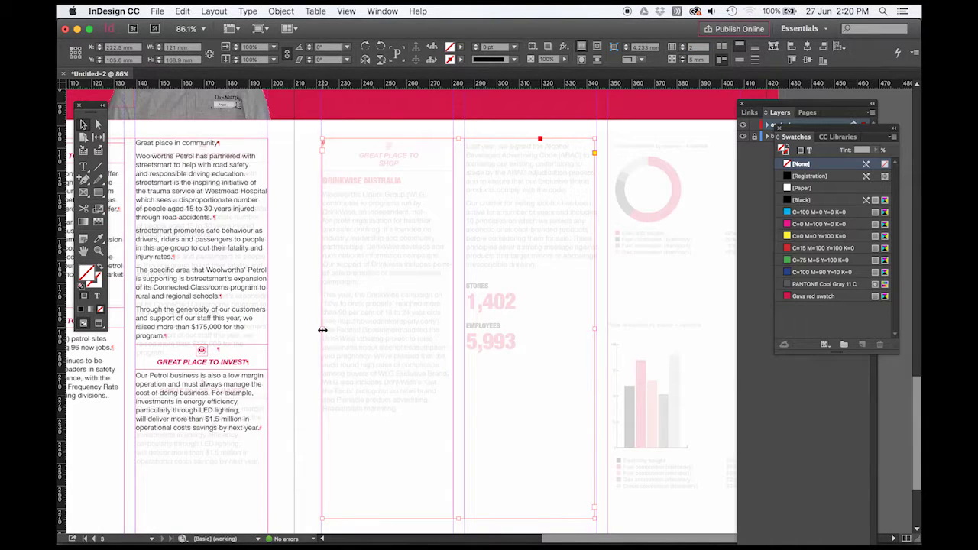
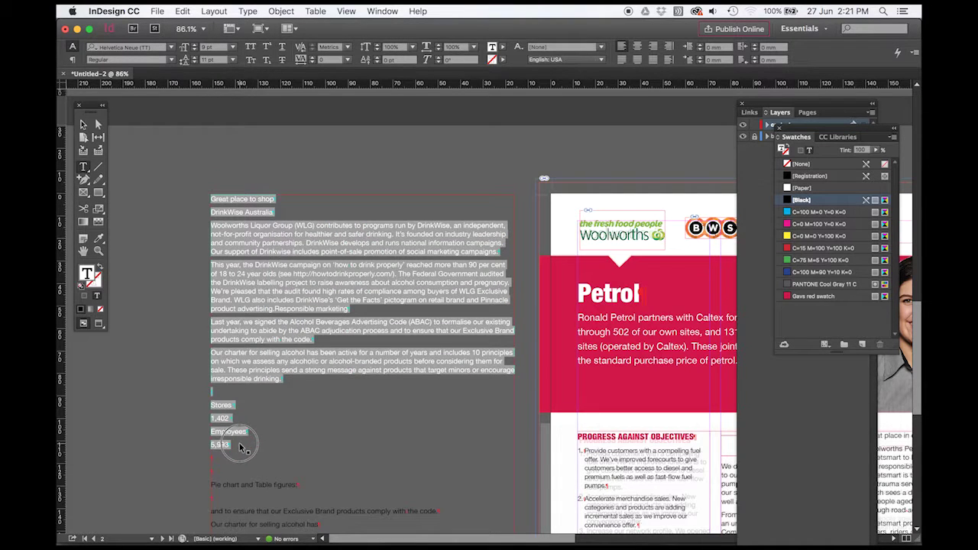
Copy the pasteboard text from "Great place to shop" through "5,993" and delete it from its frame
click(182, 11)
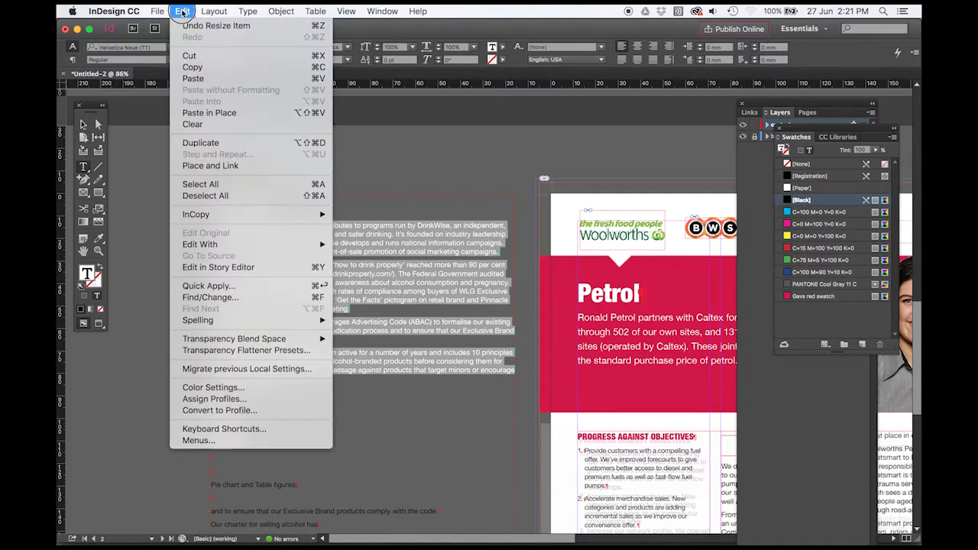
click(200, 66)
key(Delete)
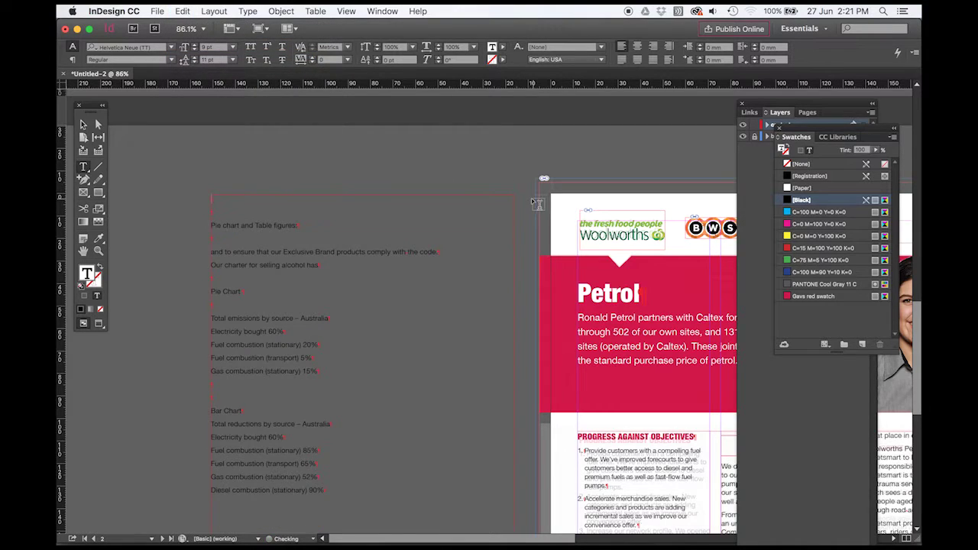
scroll(535, 200, down, 1)
click(83, 124)
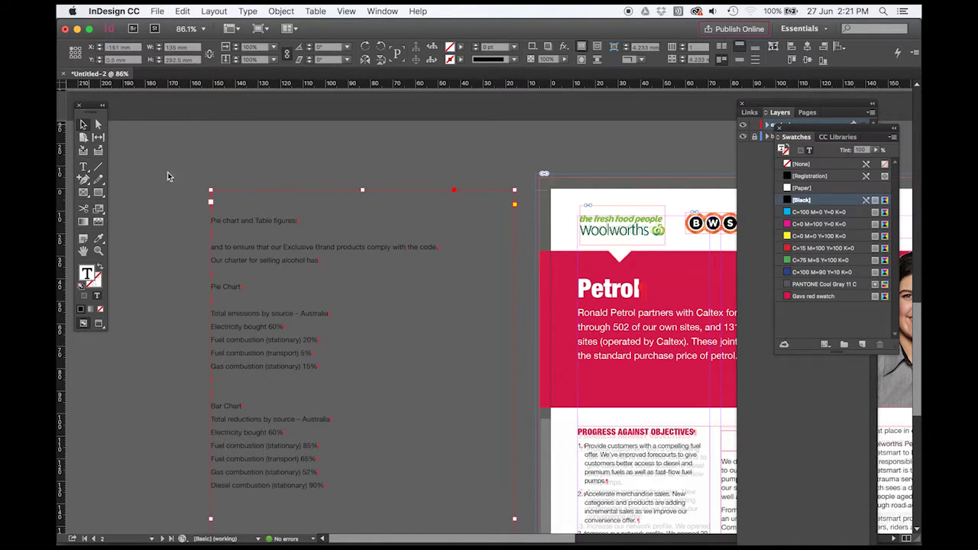
Paste the copied text into the two-column frame on the right-hand page
scroll(489, 283, right, 10)
scroll(489, 284, down, 2)
scroll(318, 270, right, 10)
scroll(318, 269, down, 5)
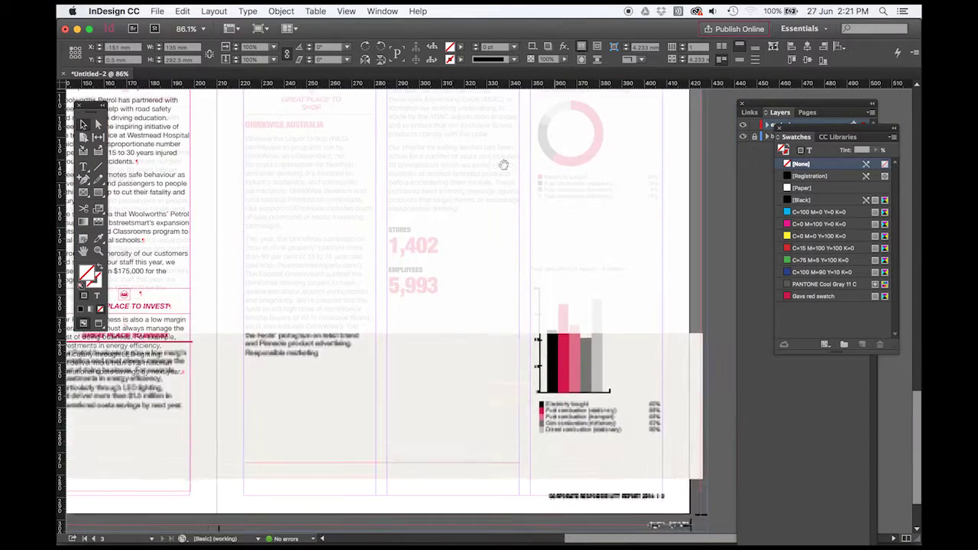
scroll(522, 273, left, 3)
scroll(522, 273, up, 2)
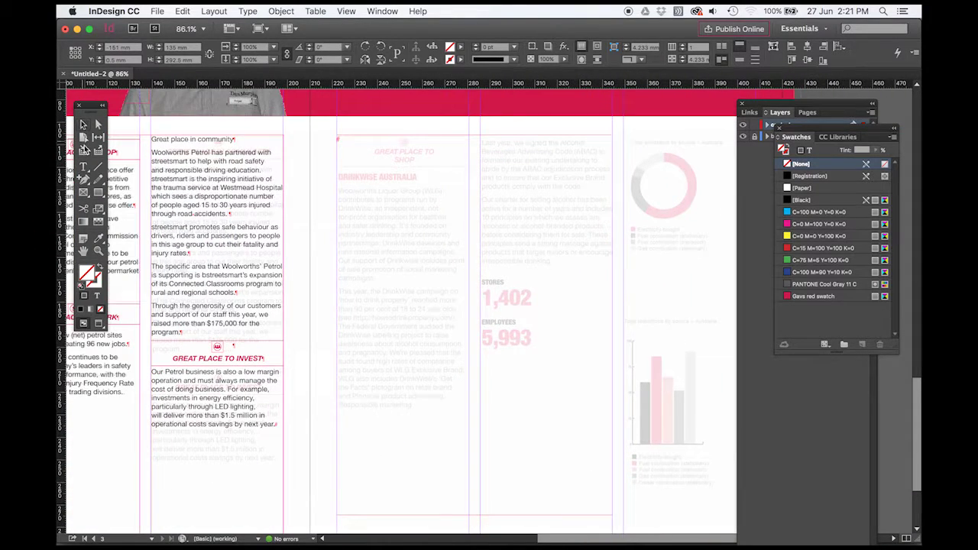
click(83, 166)
click(374, 151)
key(cmd+v)
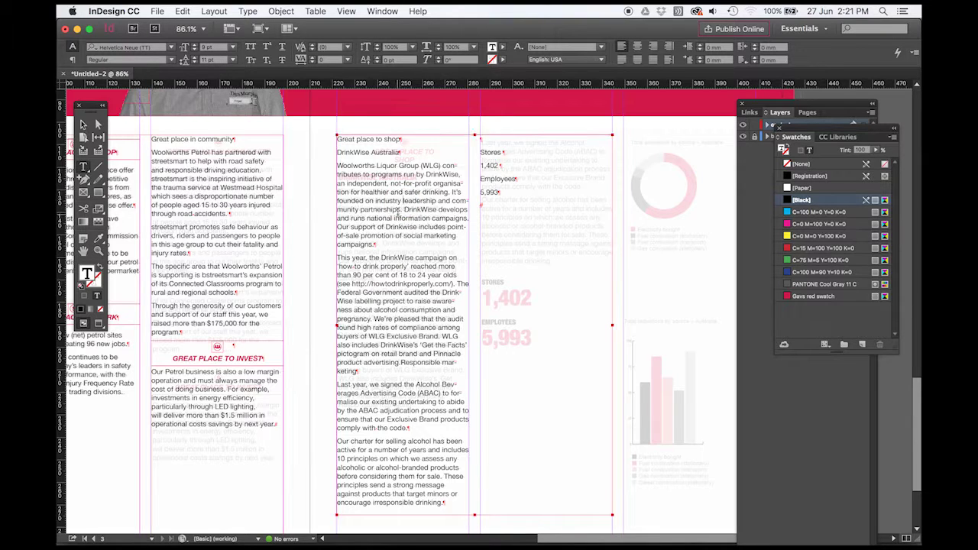
Break the text after "Responsible marketing" so "Last year, we signed" starts the second column, and remove the empty paragraph above it
click(432, 371)
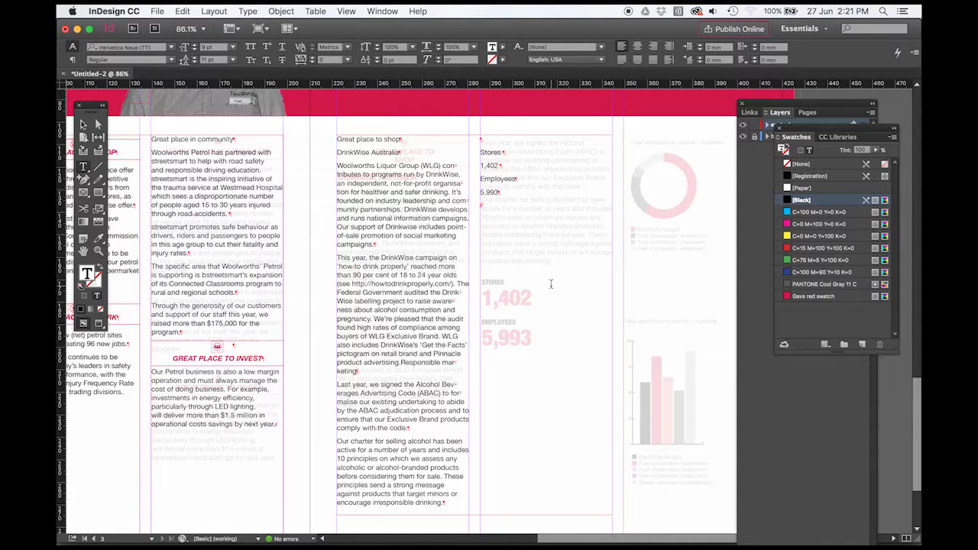
key(KP_Enter)
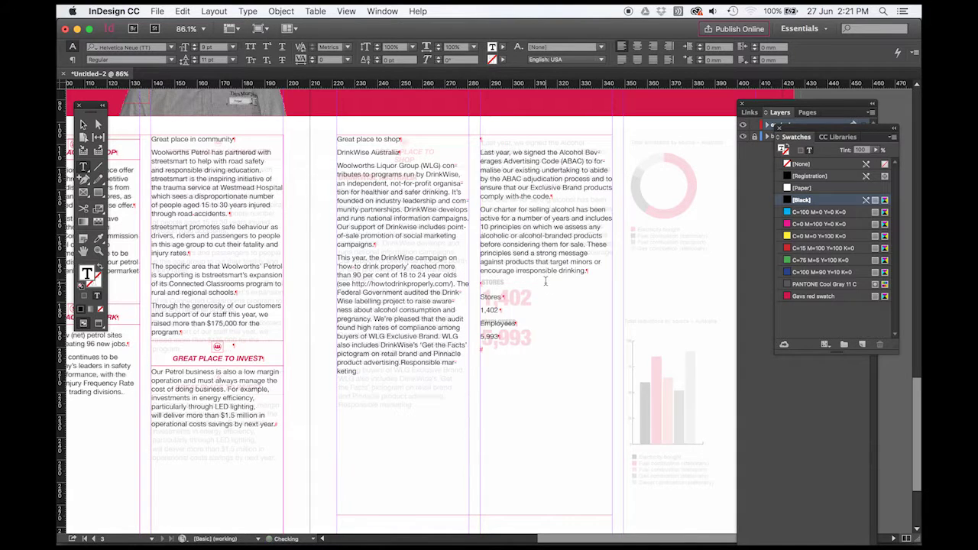
key(BackSpace)
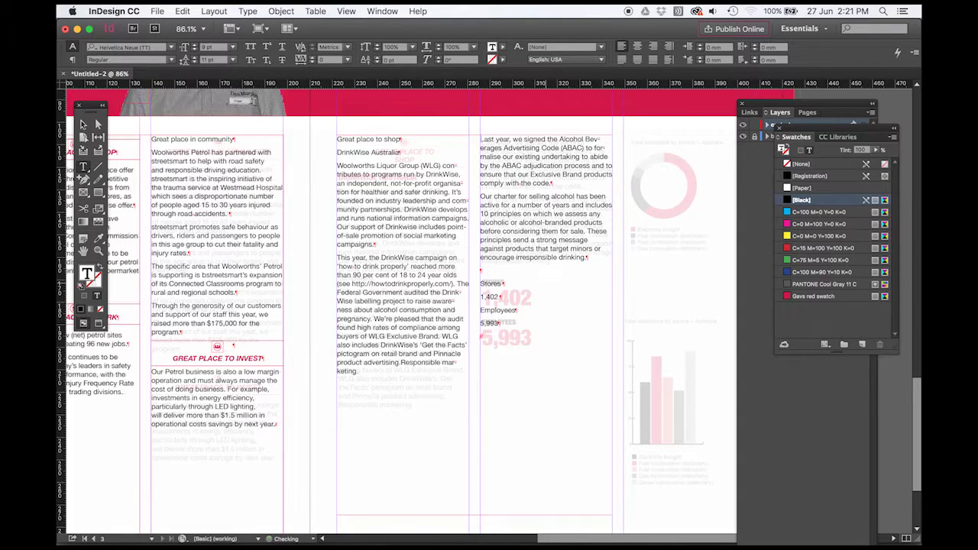
click(84, 124)
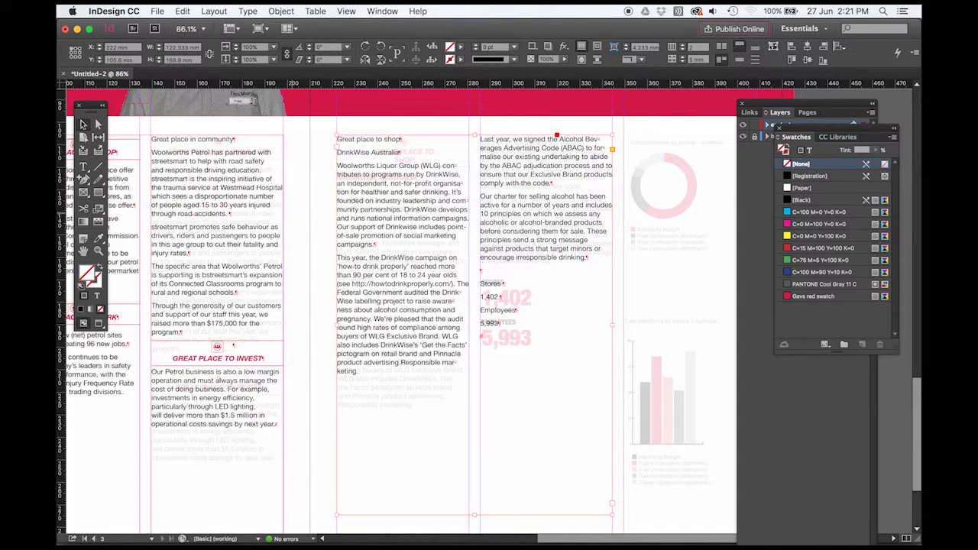
Apply the left-hand page's "GREAT PLACE TO SHOP" formatting to the right-hand page's "Great place to shop" line with the Eyedropper
scroll(414, 232, left, 3)
scroll(414, 231, left, 5)
scroll(414, 231, up, 1)
key(t)
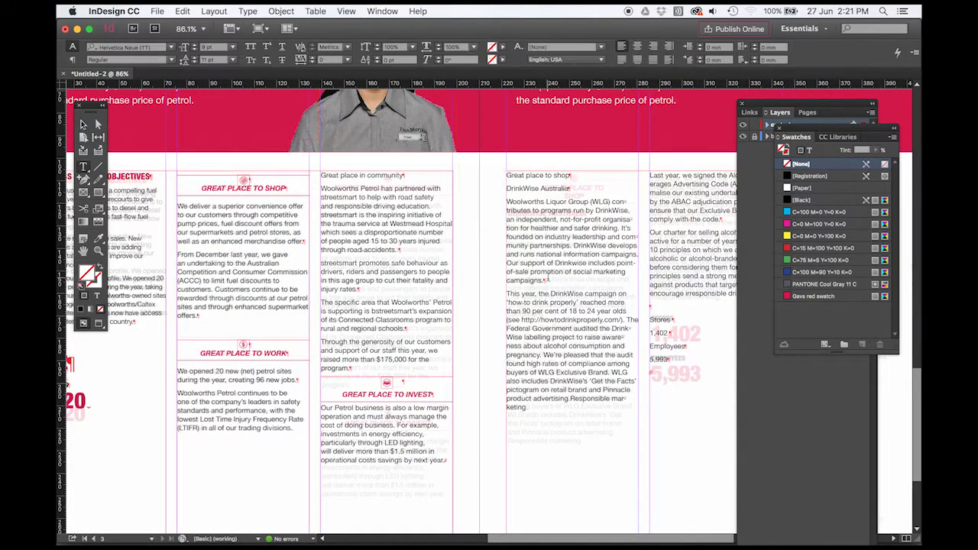
triple_click(525, 175)
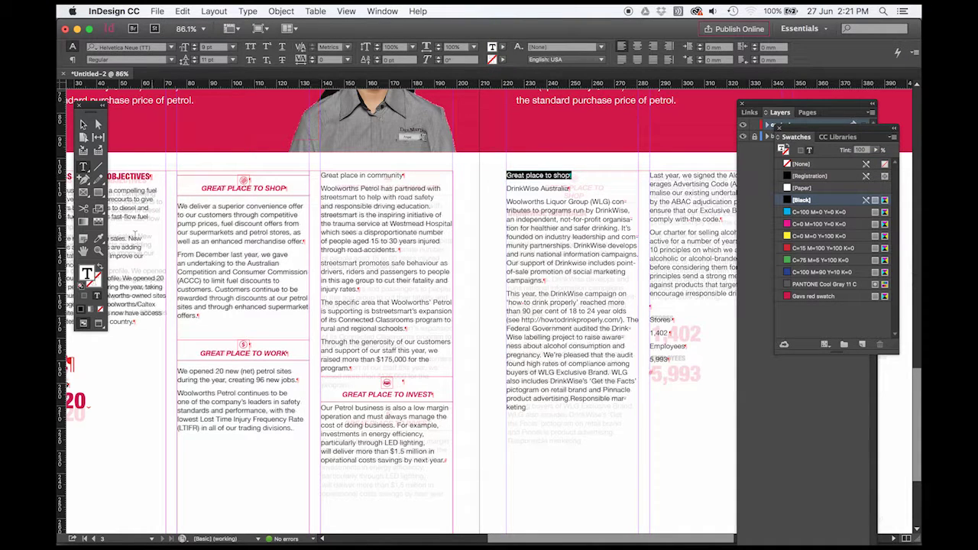
click(100, 239)
click(243, 188)
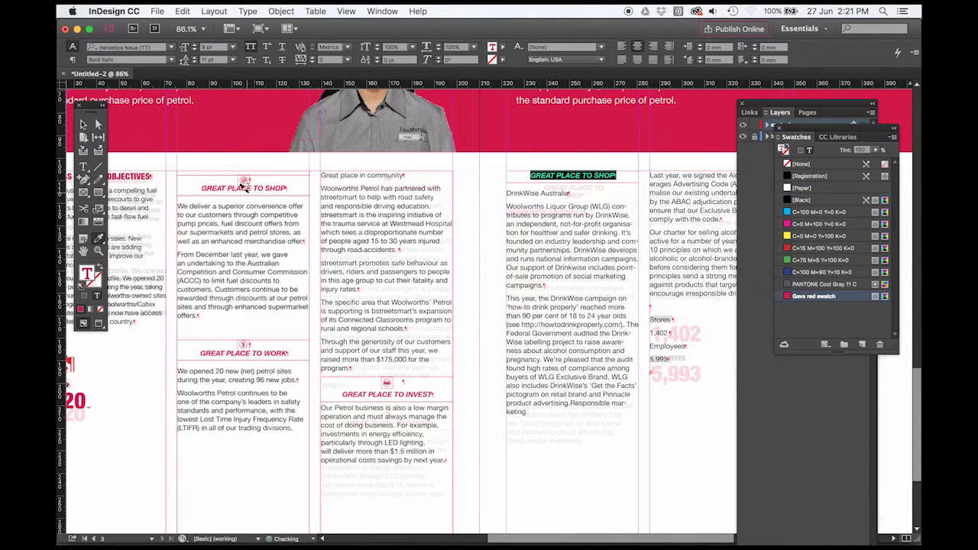
click(83, 165)
click(362, 249)
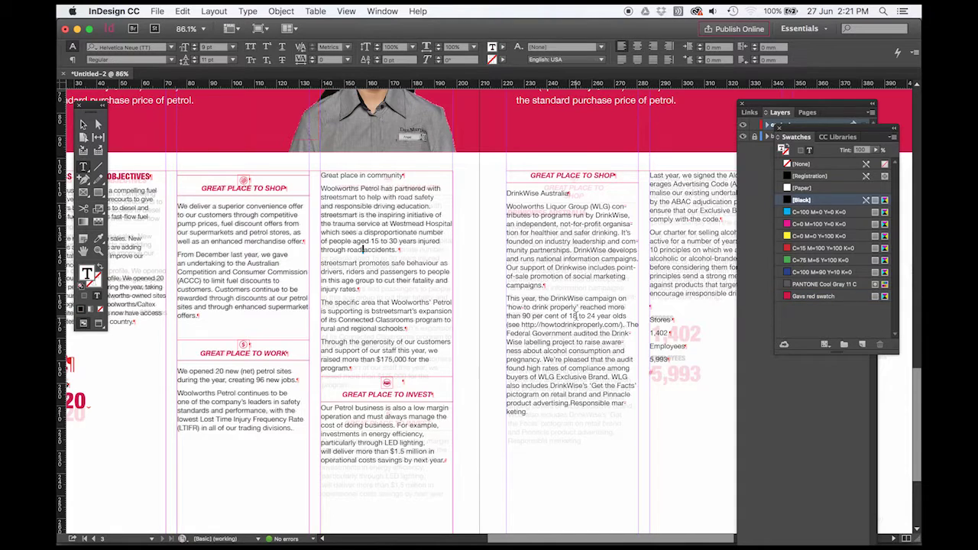
Copy the "GREAT PLACE TO WORK" heading with its icon and paste it over the "GREAT PLACE TO SHOP" heading on the right-hand page
scroll(587, 314, left, 3)
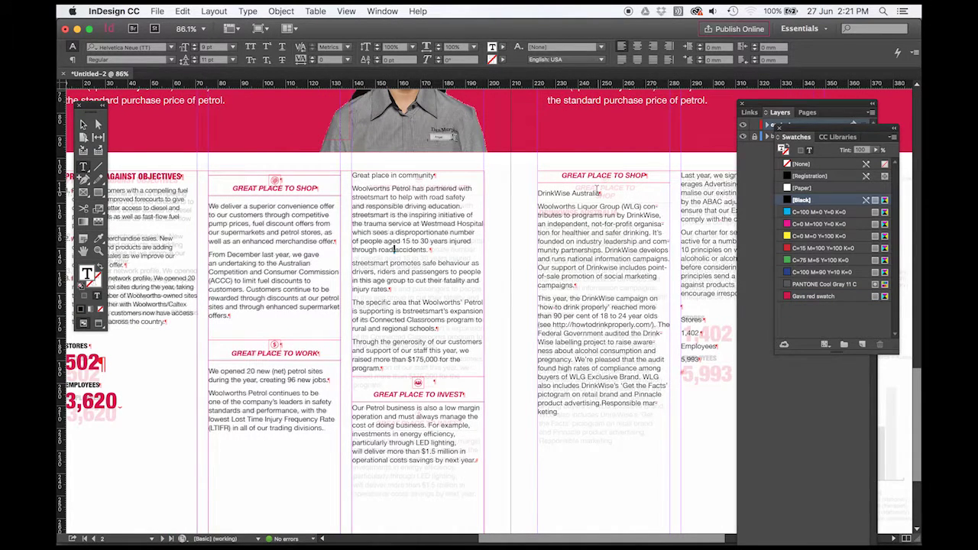
drag(232, 316, 319, 353)
key(cmd+c)
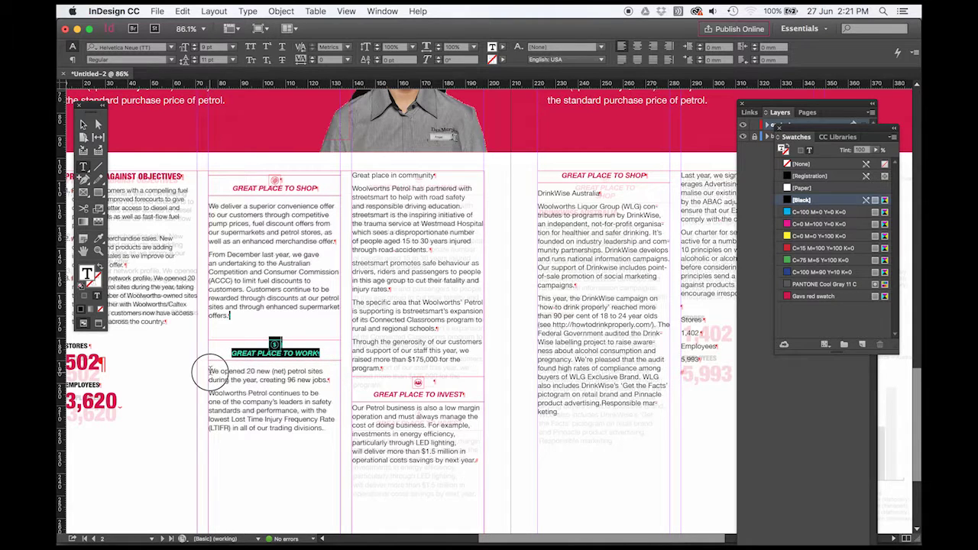
drag(562, 176, 648, 175)
key(cmd+v)
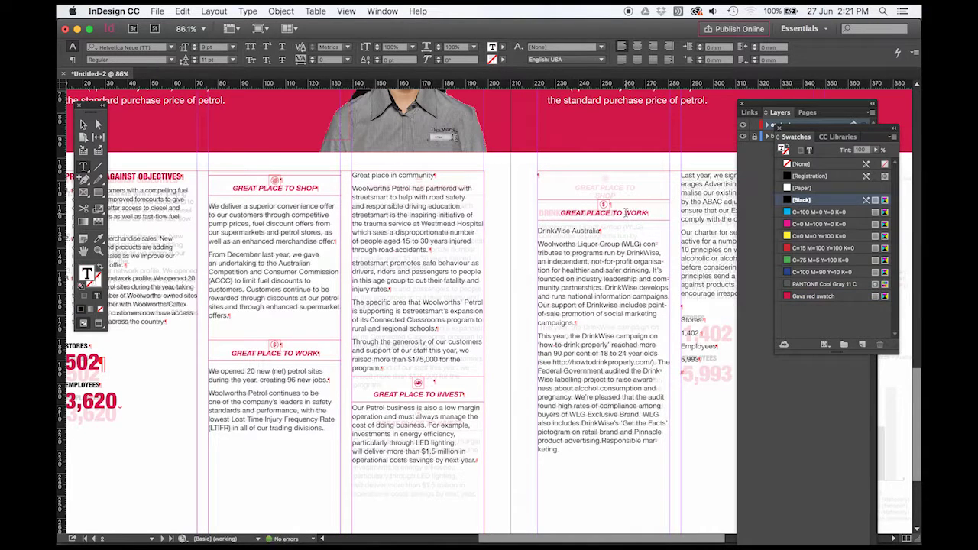
Replace the word "WORK" in the pasted right-hand page heading with "NEW"
double_click(631, 214)
text(SDFASDFK)
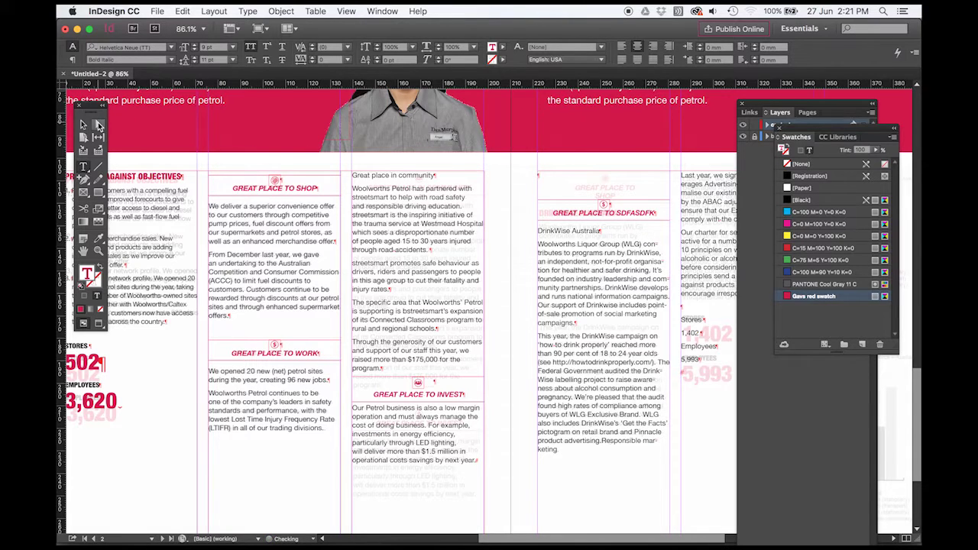
key(Escape)
key(z)
drag(511, 157, 603, 284)
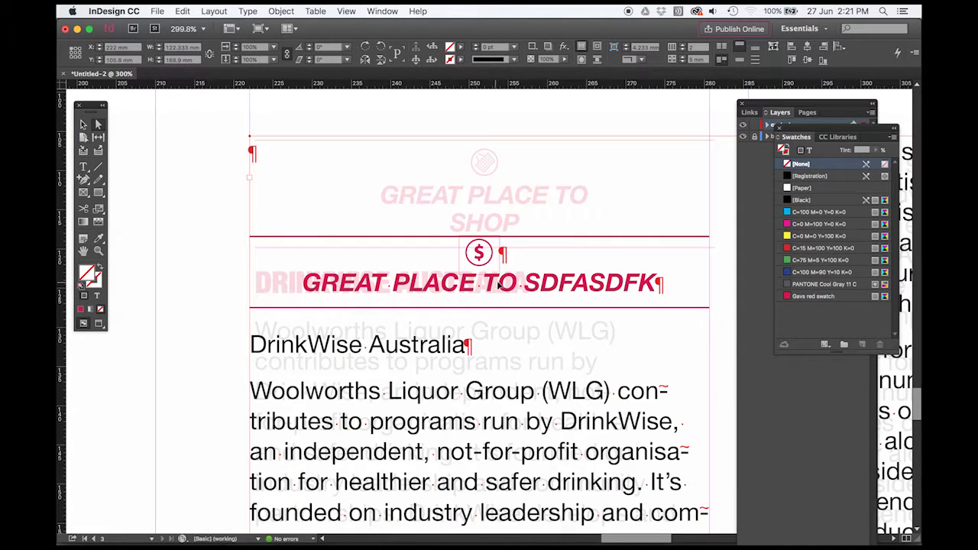
double_click(523, 289)
double_click(649, 282)
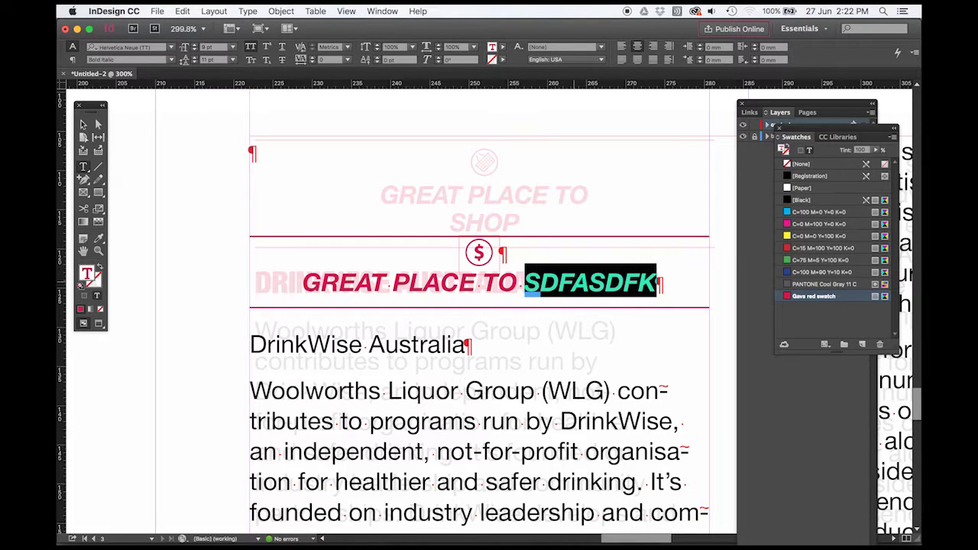
text(NEW)
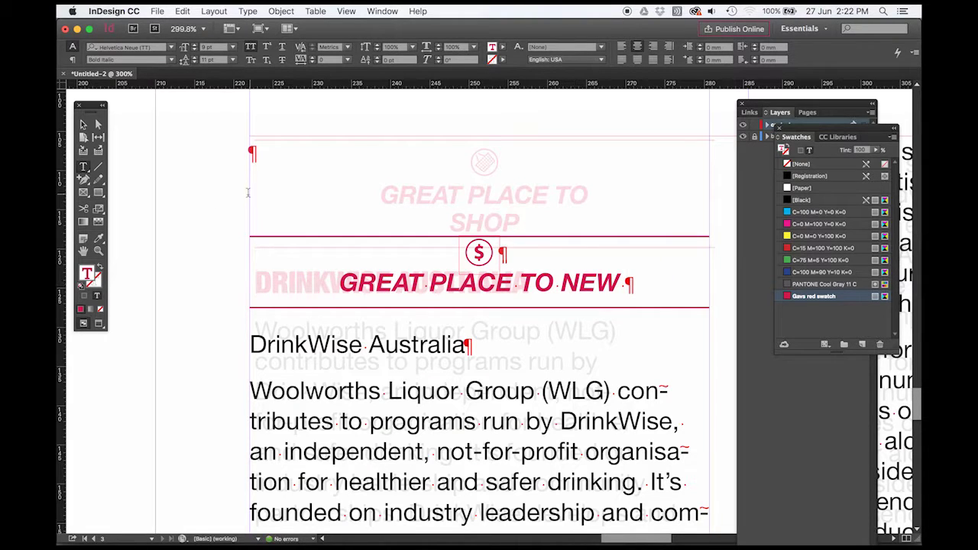
Shift the icon artwork inside its inline frame above "GREAT PLACE TO NEW" to show the person icon instead of the dollar sign
click(98, 124)
click(477, 256)
drag(477, 256, 459, 217)
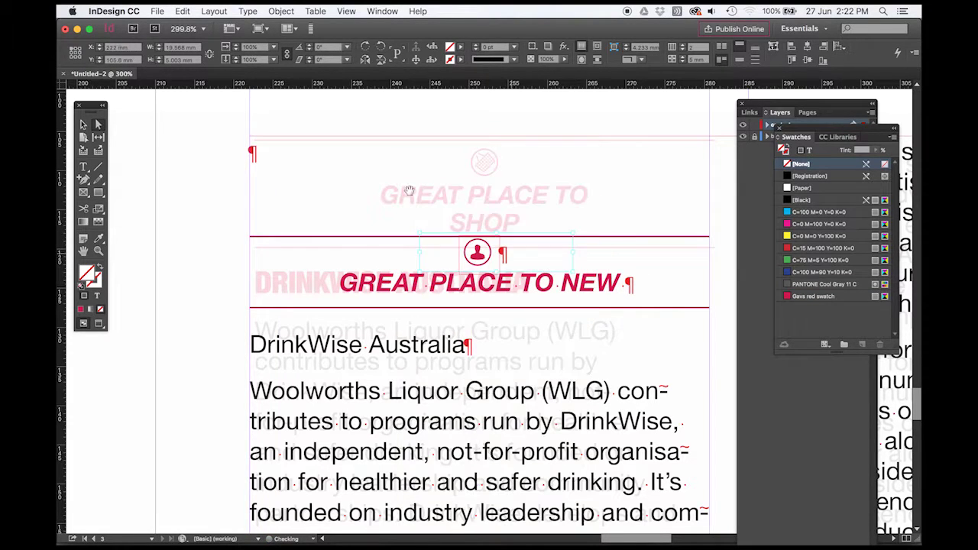
Delete the empty paragraph above the "GREAT PLACE TO NEW" icon so the heading moves to the top of the column
double_click(295, 149)
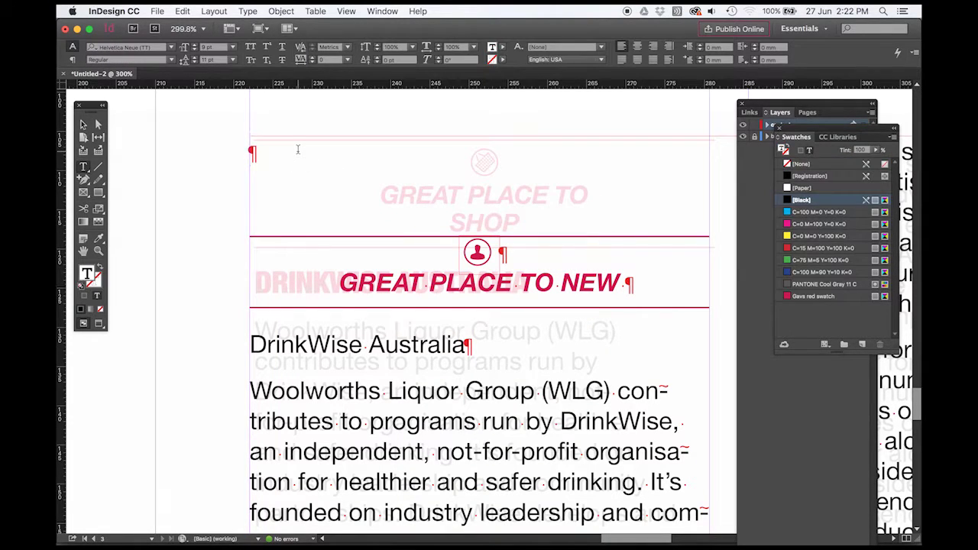
key(BackSpace)
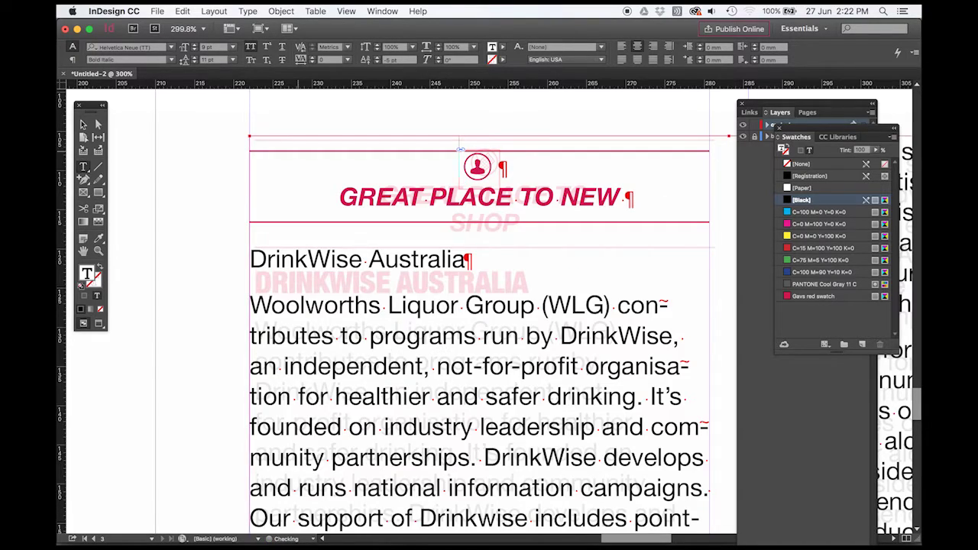
key(super+minus)
key(super+minus)
key(super+minus)
key(super+minus)
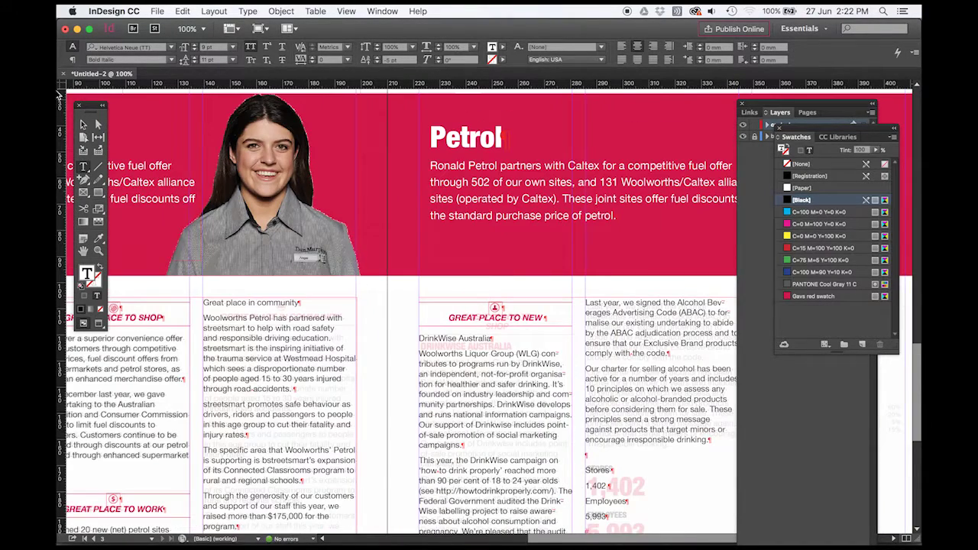
Load the portrait 140801_WOL-37752_Angel2.psd from the "assets for Annual report" folder for placing, with nothing selected
click(83, 124)
scroll(334, 234, down, 3)
scroll(334, 234, down, 2)
scroll(334, 233, right, 3)
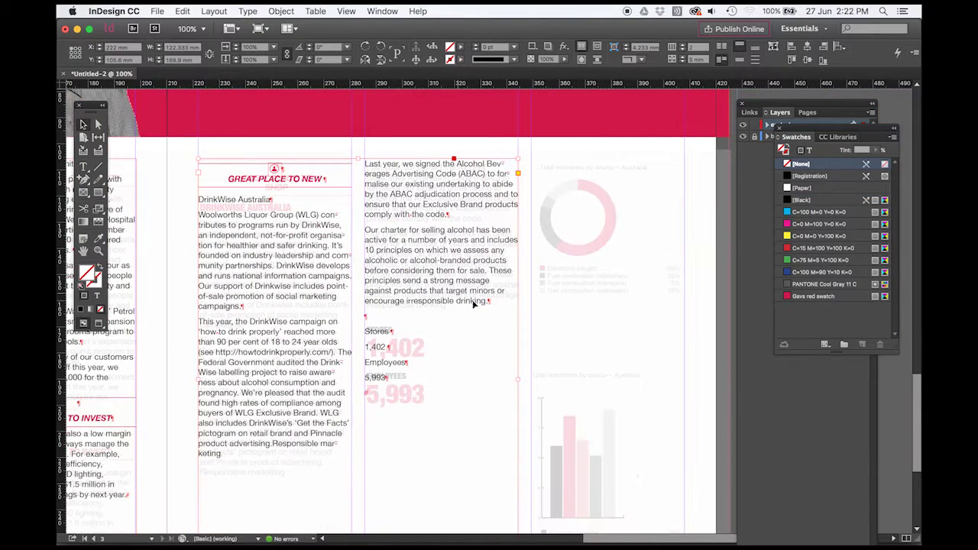
scroll(590, 233, right, 3)
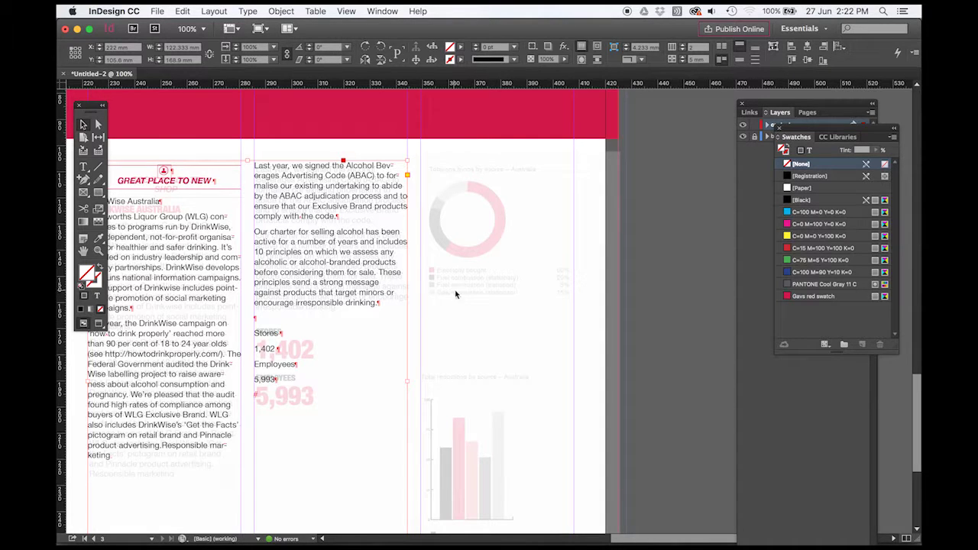
click(467, 195)
click(156, 11)
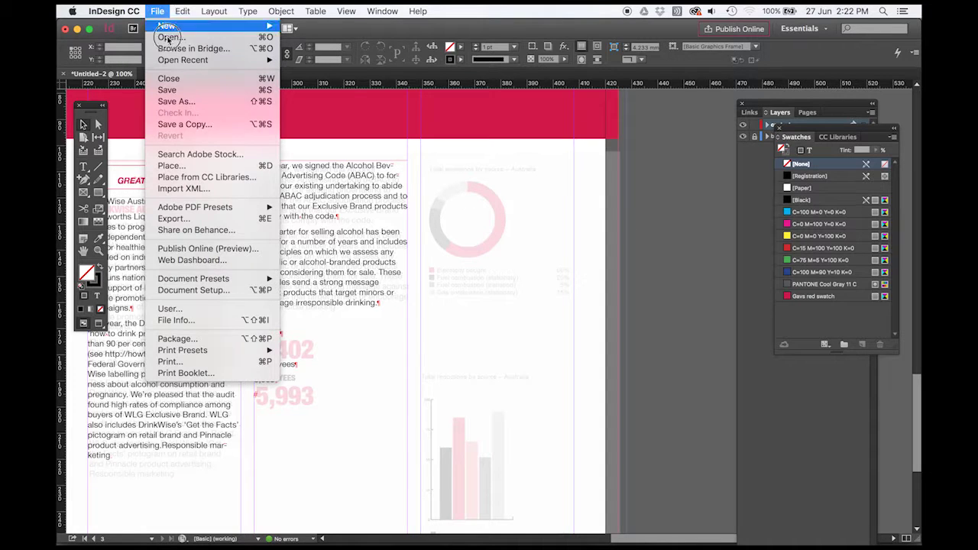
click(170, 165)
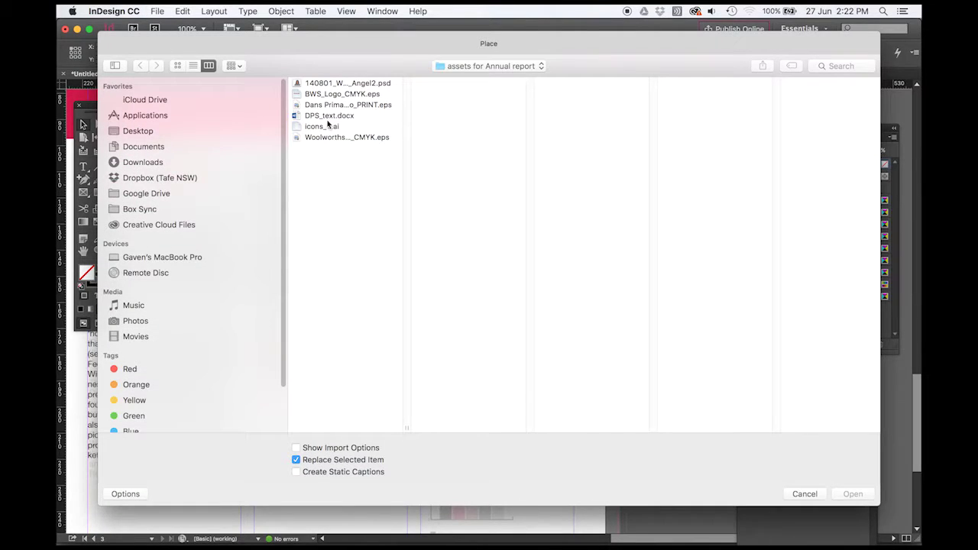
click(327, 94)
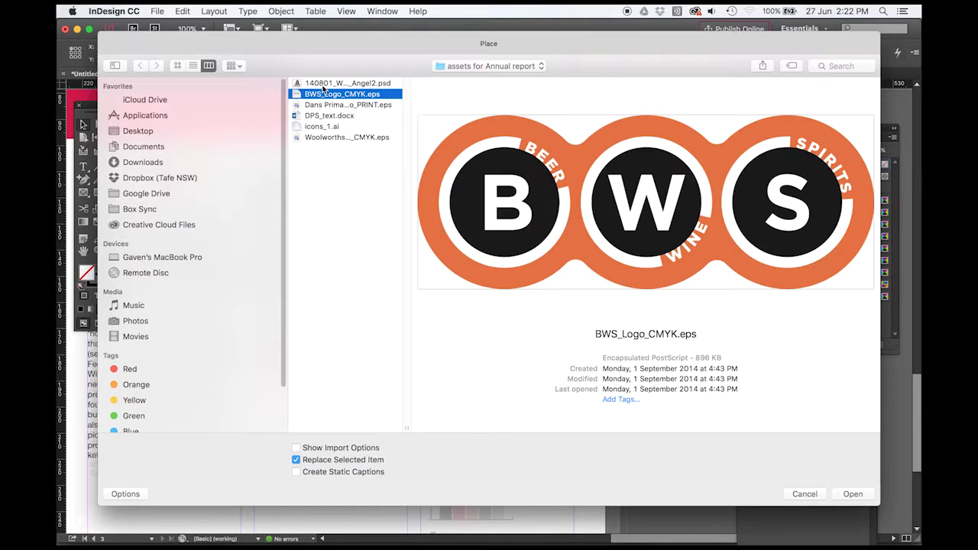
click(322, 138)
click(314, 126)
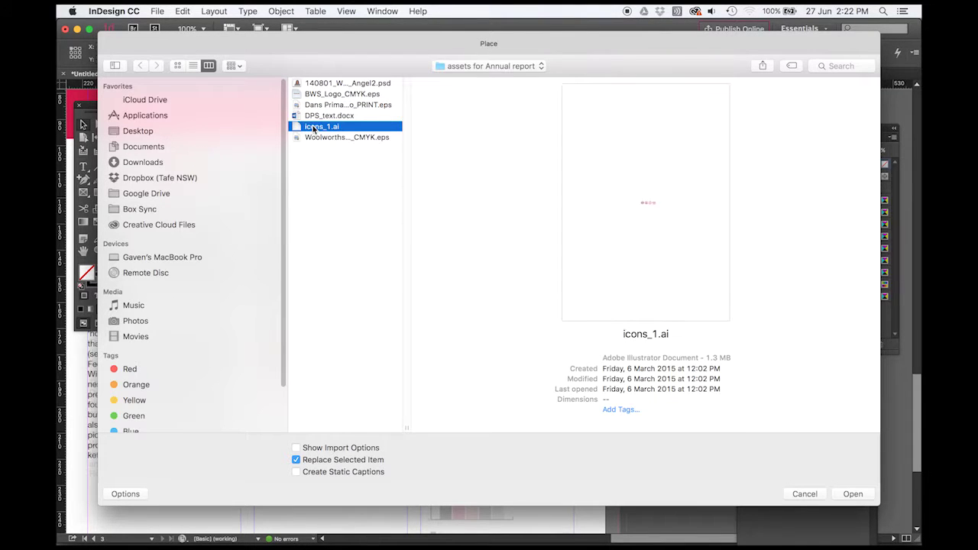
click(321, 106)
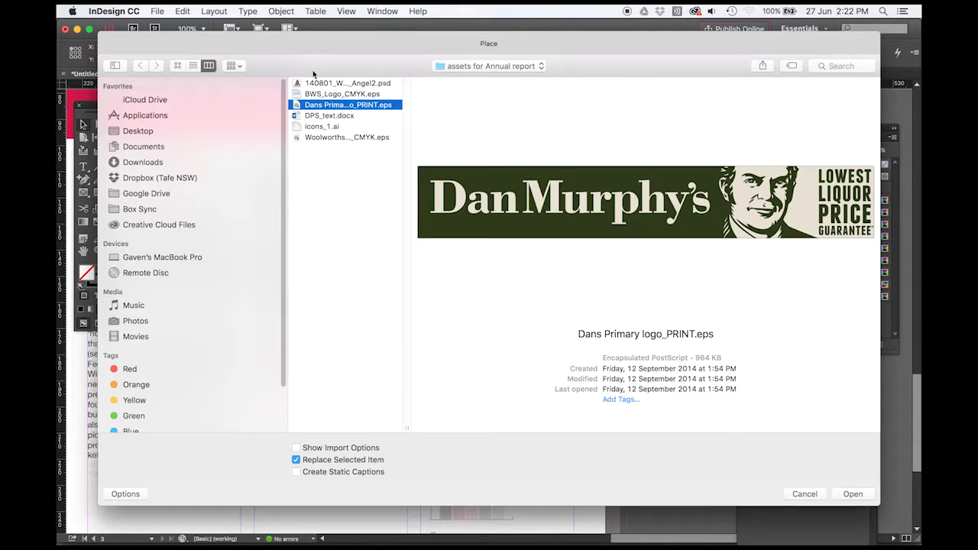
click(321, 83)
click(853, 495)
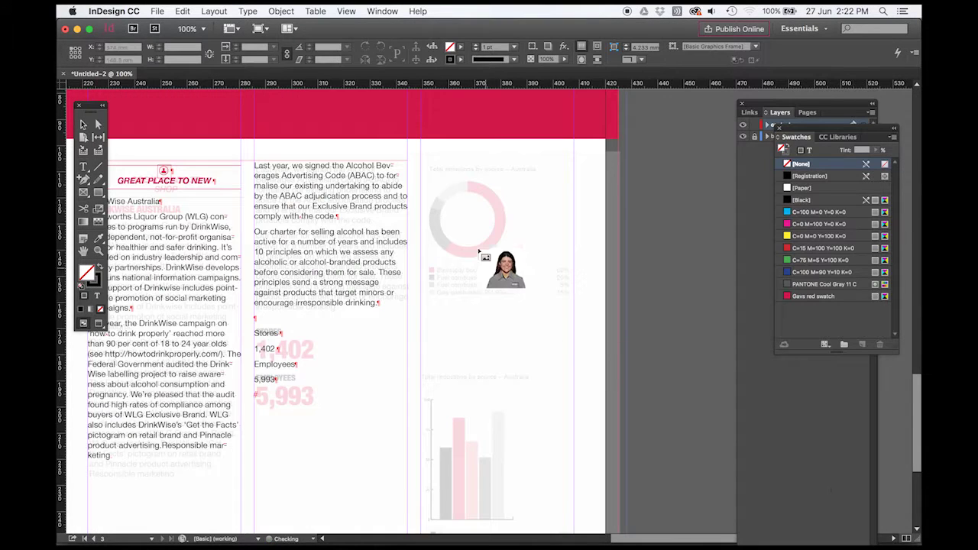
Place the portrait in a frame over the faded donut chart in the right-hand page's third column and centre the image inside it
drag(421, 156, 570, 328)
click(98, 125)
drag(538, 238, 490, 239)
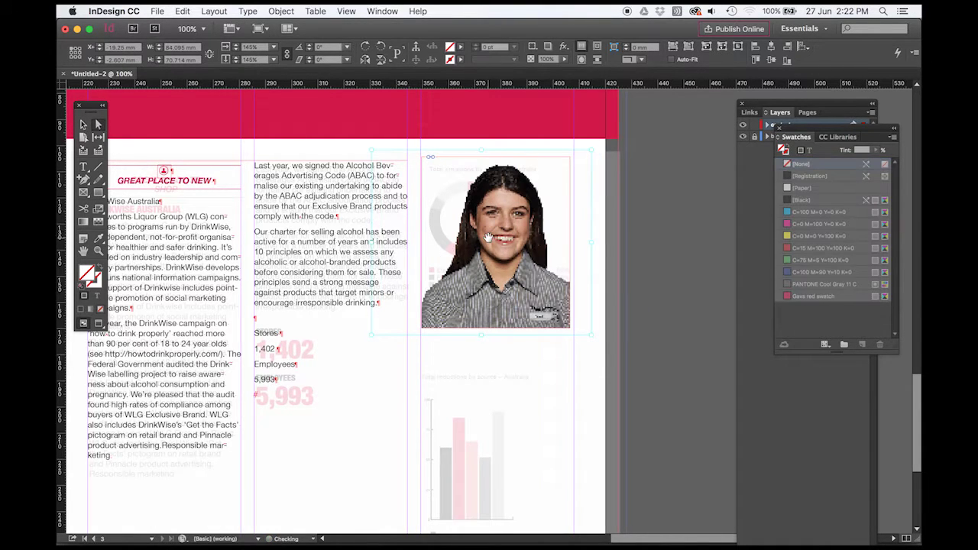
Duplicate the portrait over the faded bar chart lower in the third column
click(83, 125)
drag(671, 222, 673, 163)
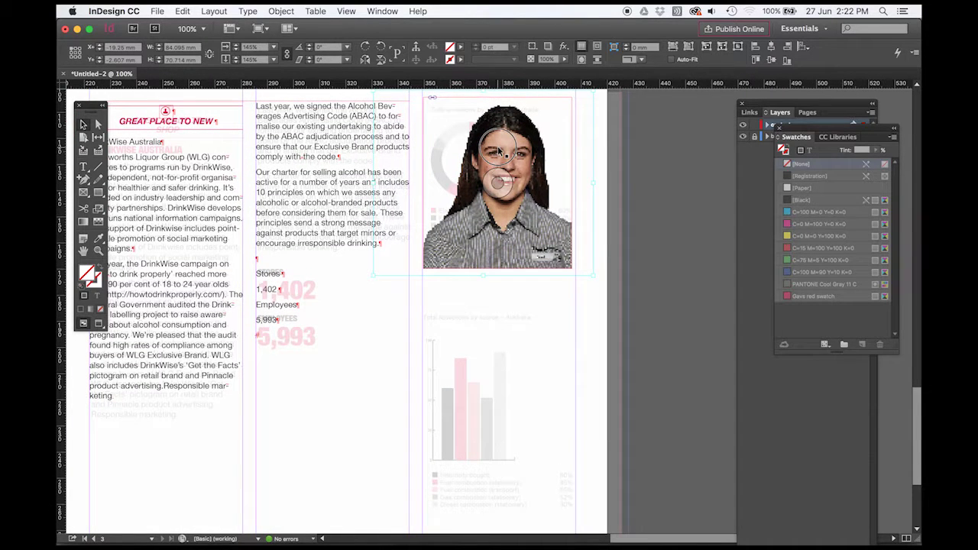
click(514, 369)
click(514, 368)
Relink the lower portrait copy to BWS_Logo_CMYK.eps from the "assets for Annual report" folder
click(750, 113)
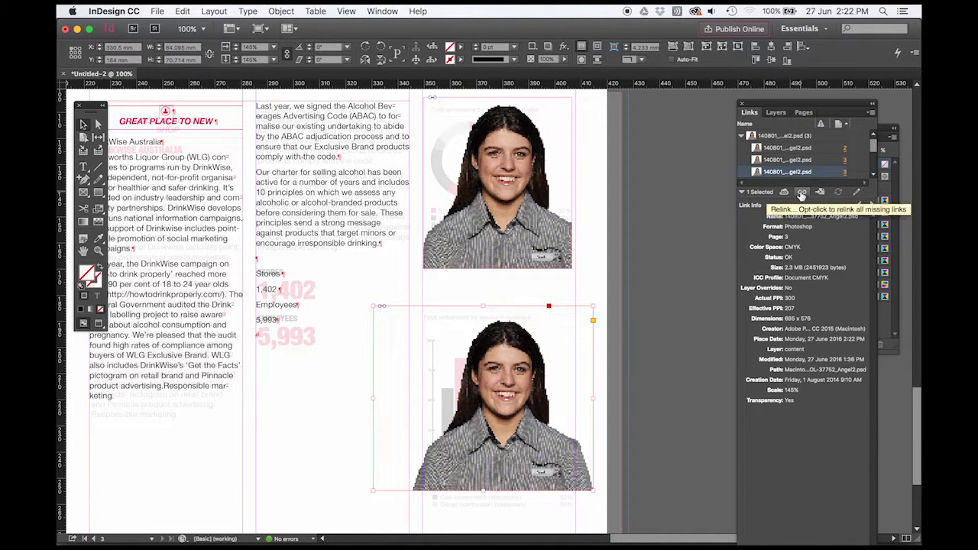
click(801, 193)
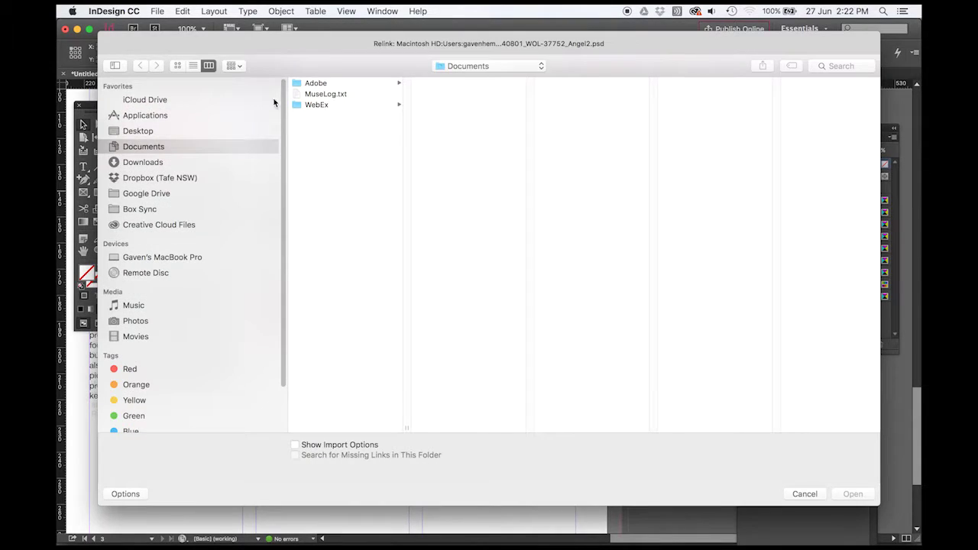
click(149, 131)
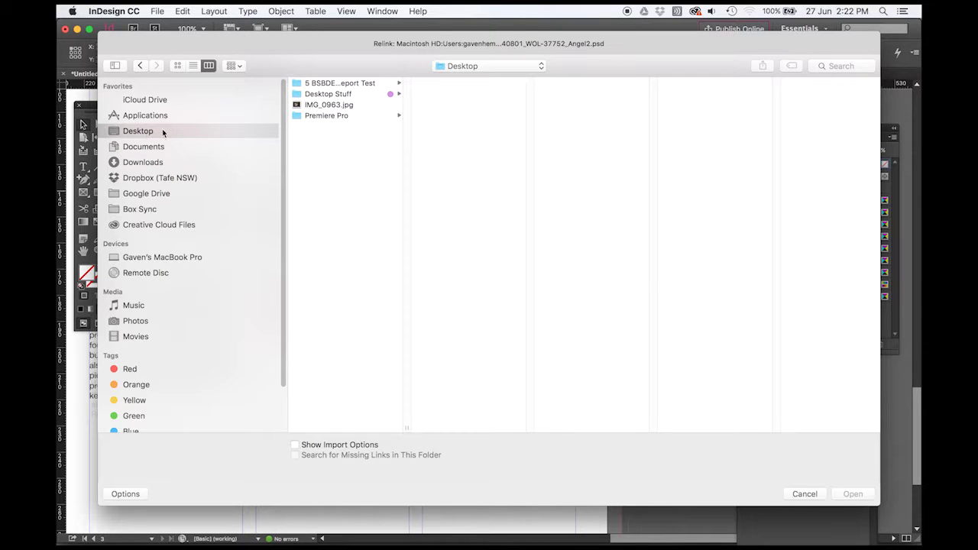
click(320, 105)
click(321, 94)
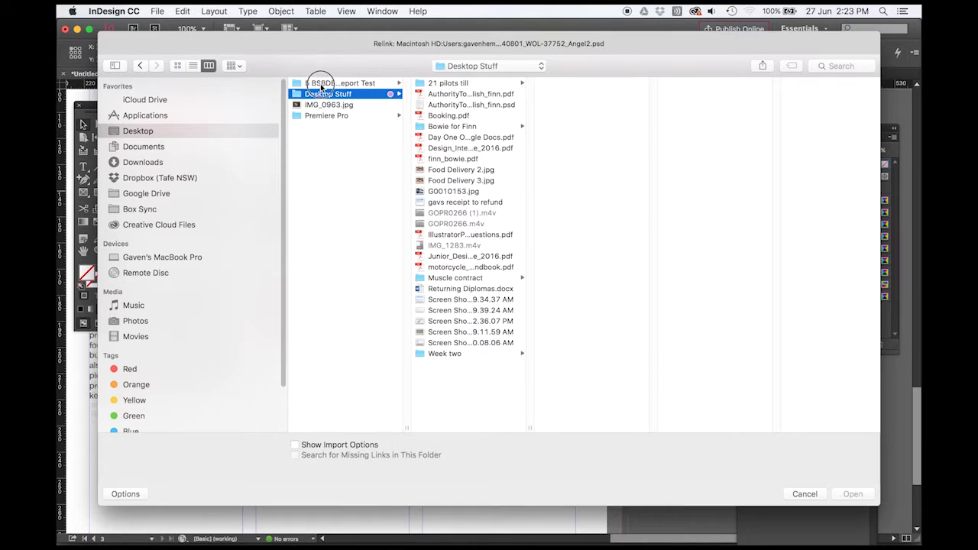
click(320, 84)
click(441, 105)
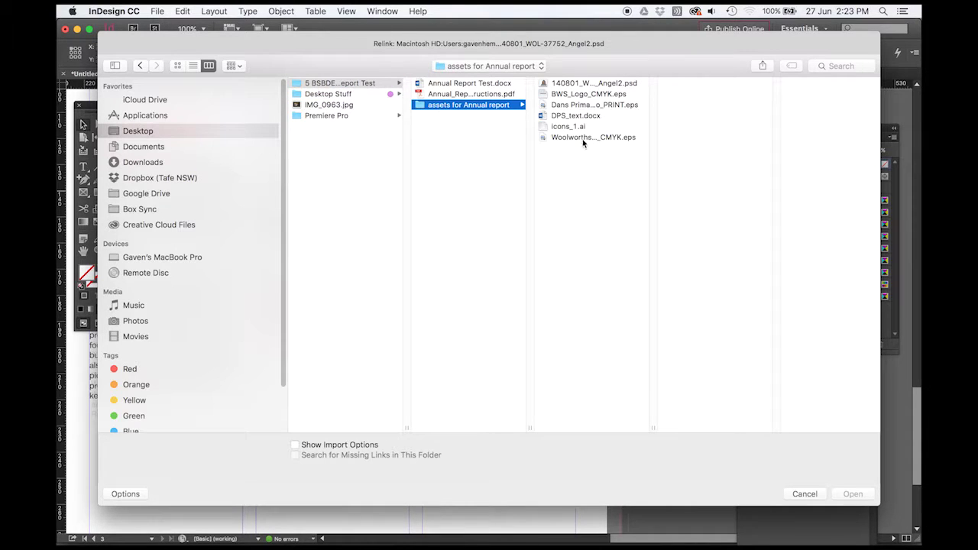
click(557, 95)
click(853, 494)
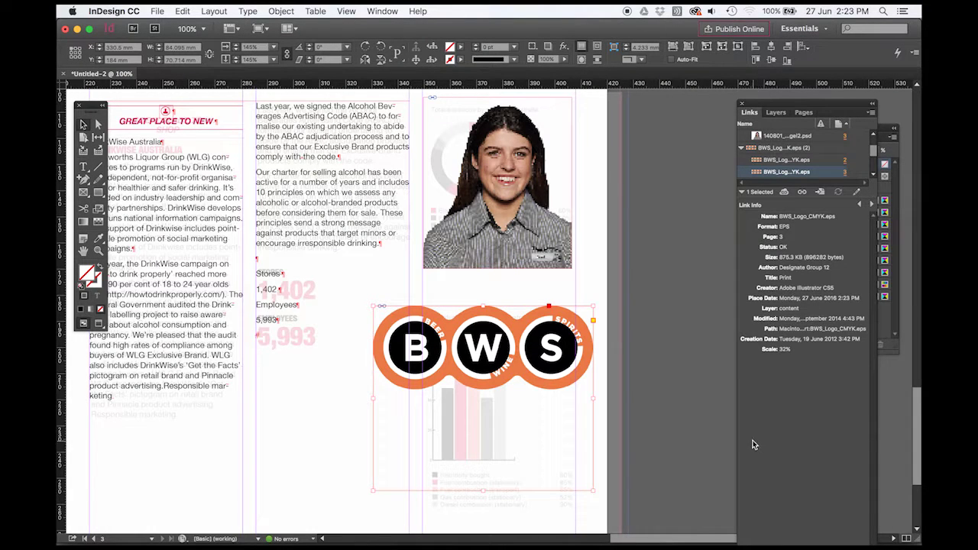
Delete the "background to trash" layer along with the faded reference artwork it contains
scroll(523, 295, down, 5)
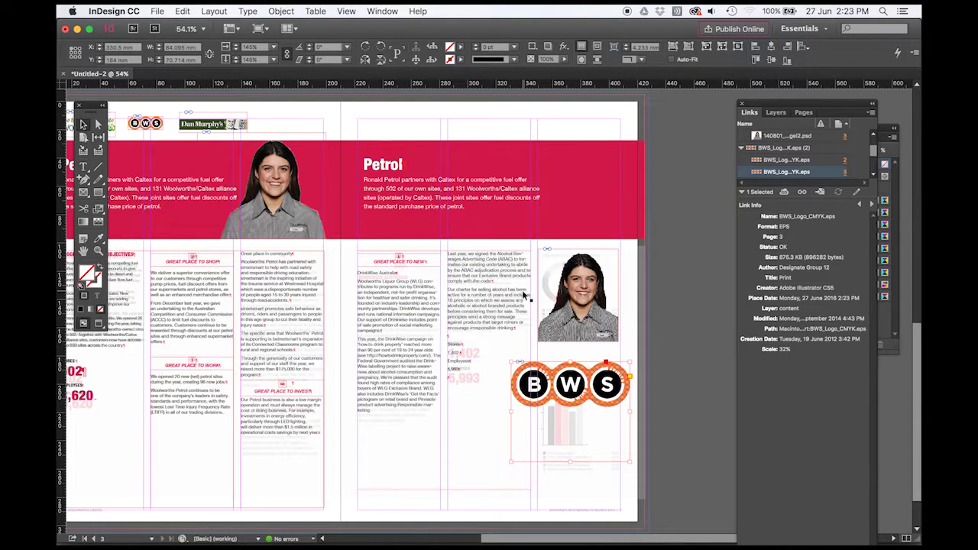
scroll(475, 197, up, 2)
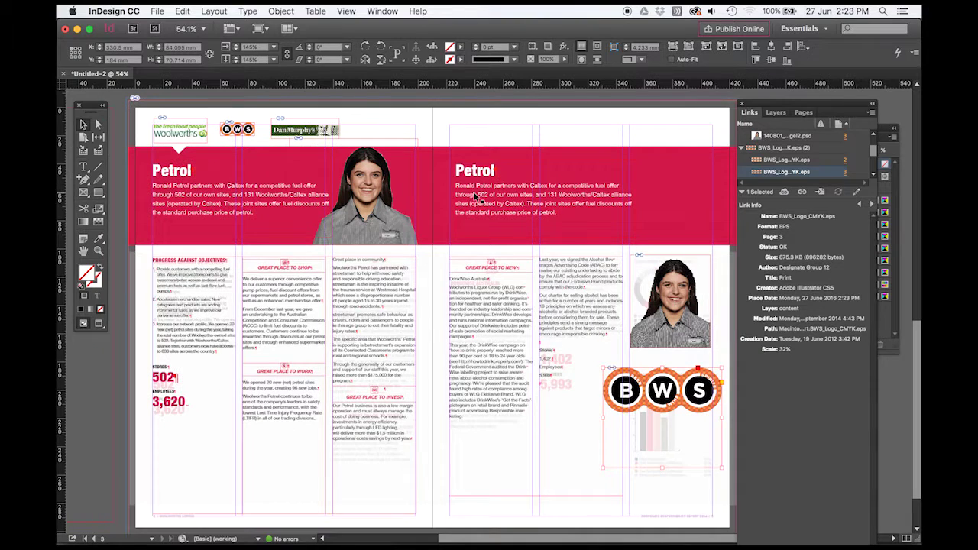
click(474, 198)
click(777, 112)
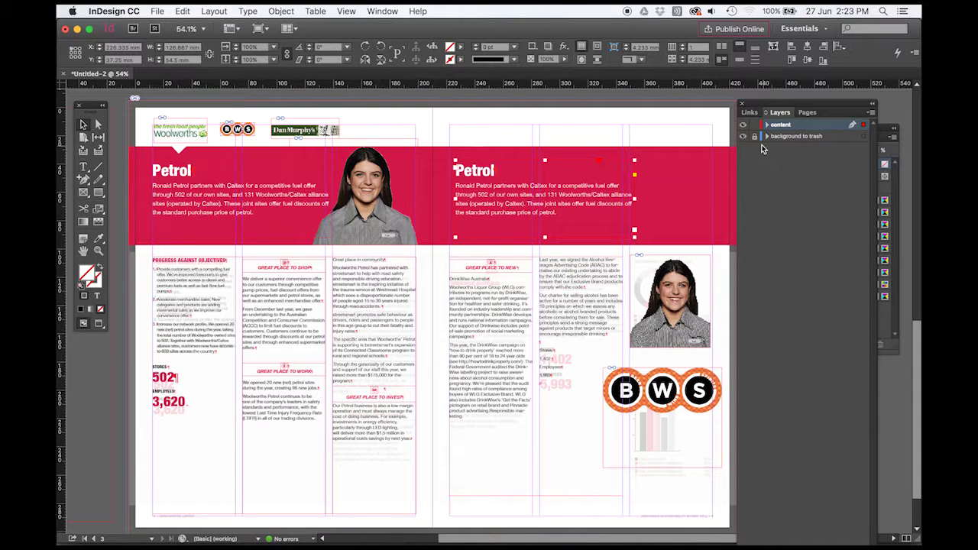
drag(782, 137, 827, 287)
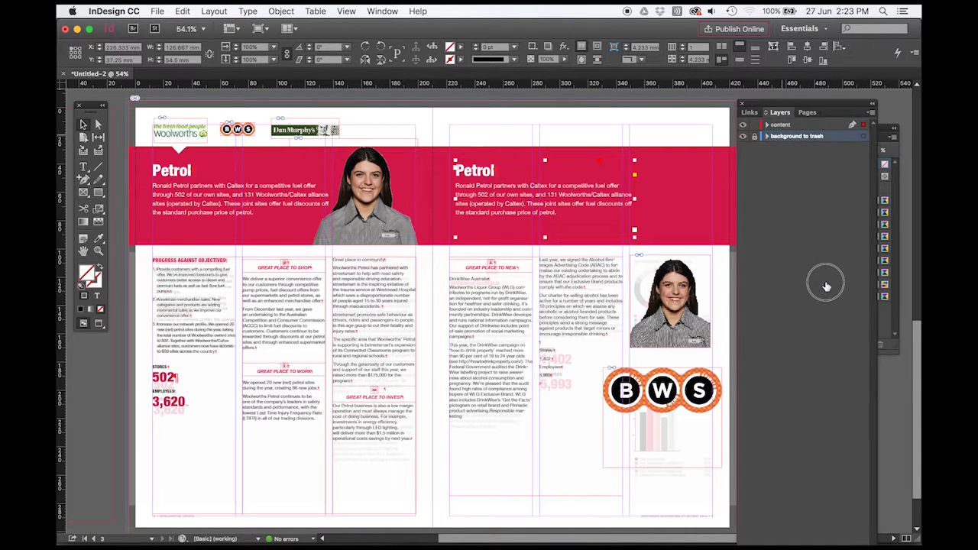
drag(794, 109, 764, 81)
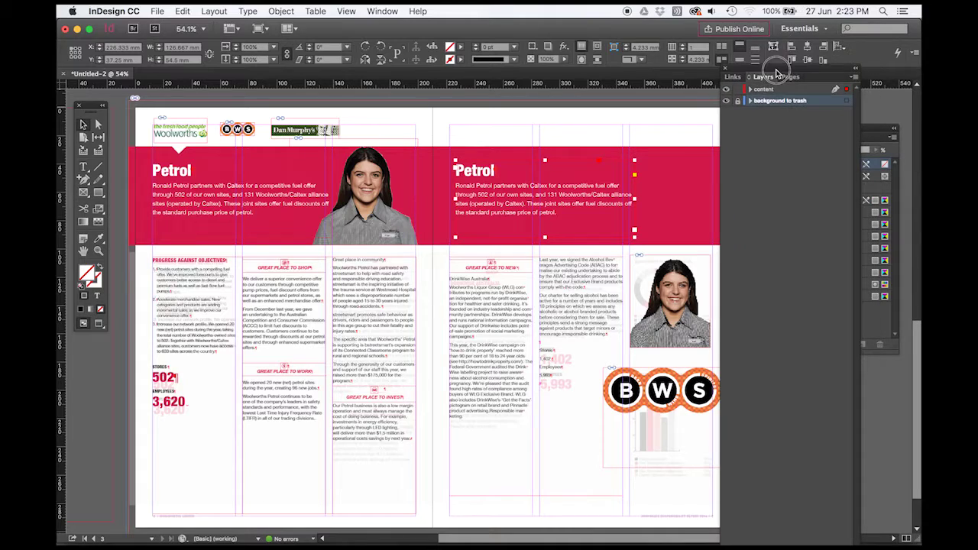
click(855, 78)
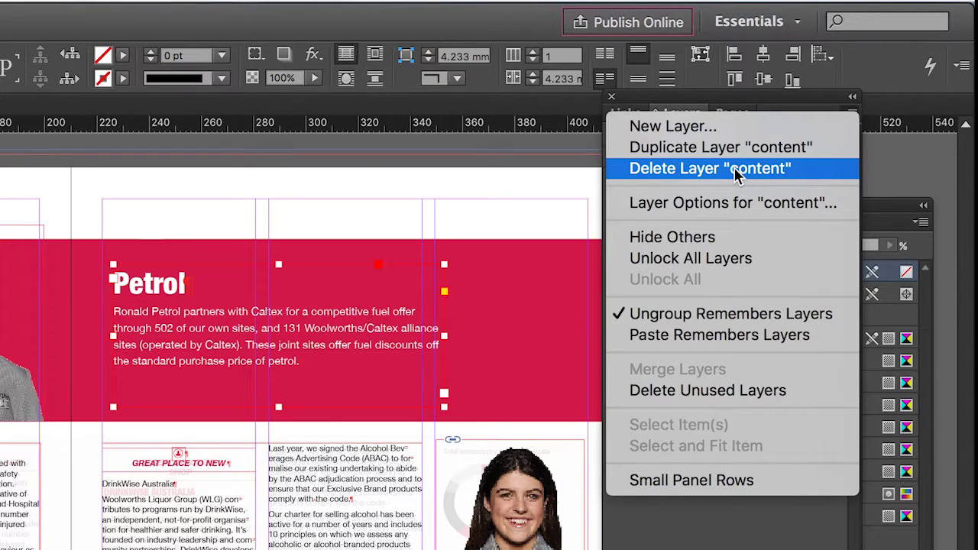
click(734, 169)
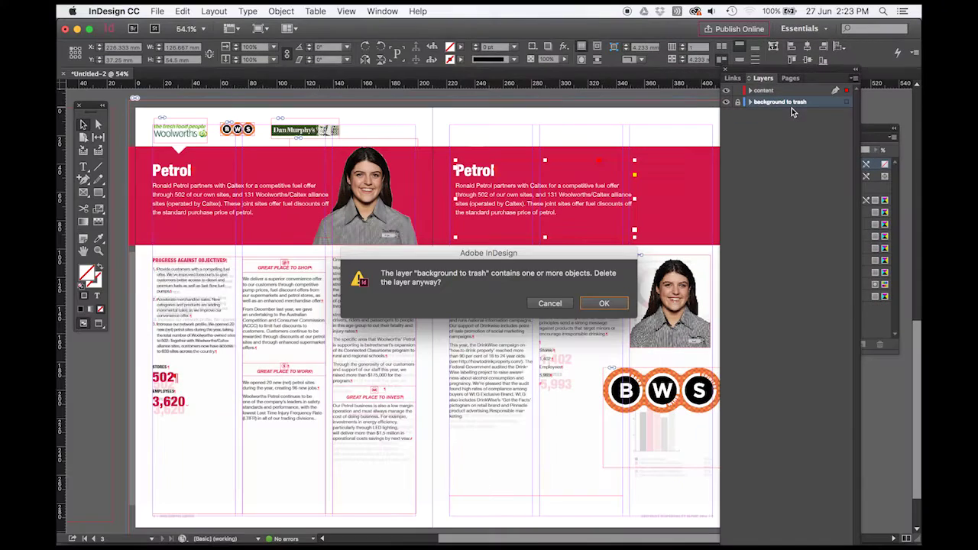
click(600, 303)
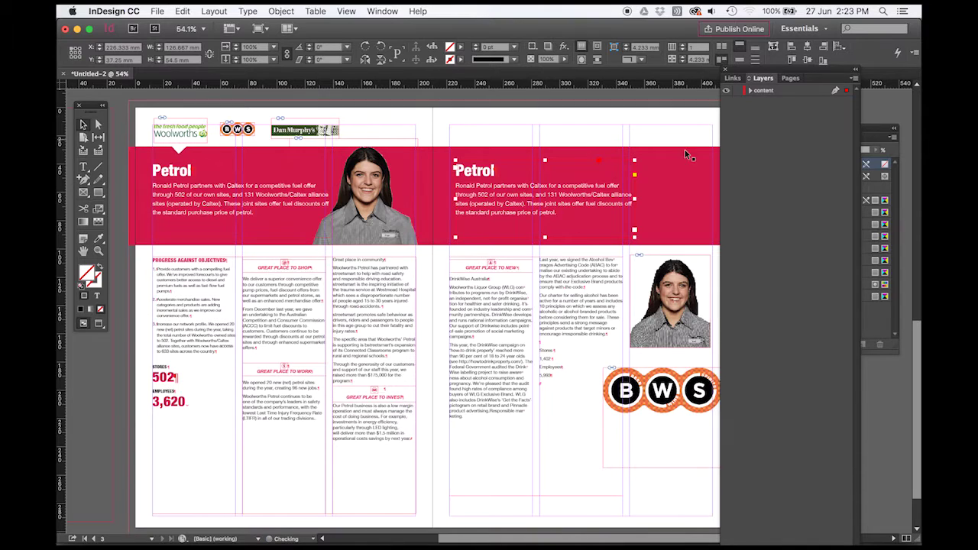
Regroup the Layers panel with the Swatches and CC Libraries panels
click(764, 77)
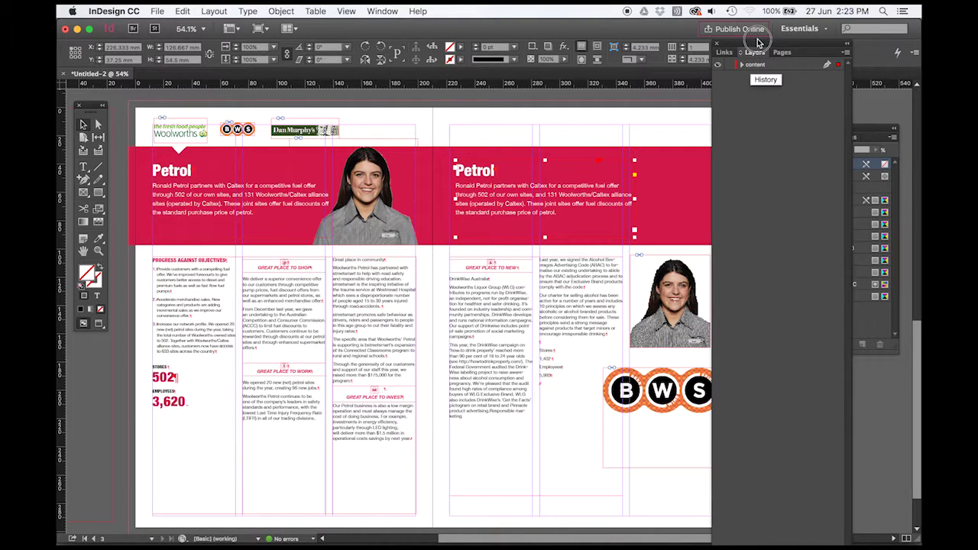
drag(781, 51, 801, 129)
click(492, 122)
click(778, 123)
click(778, 123)
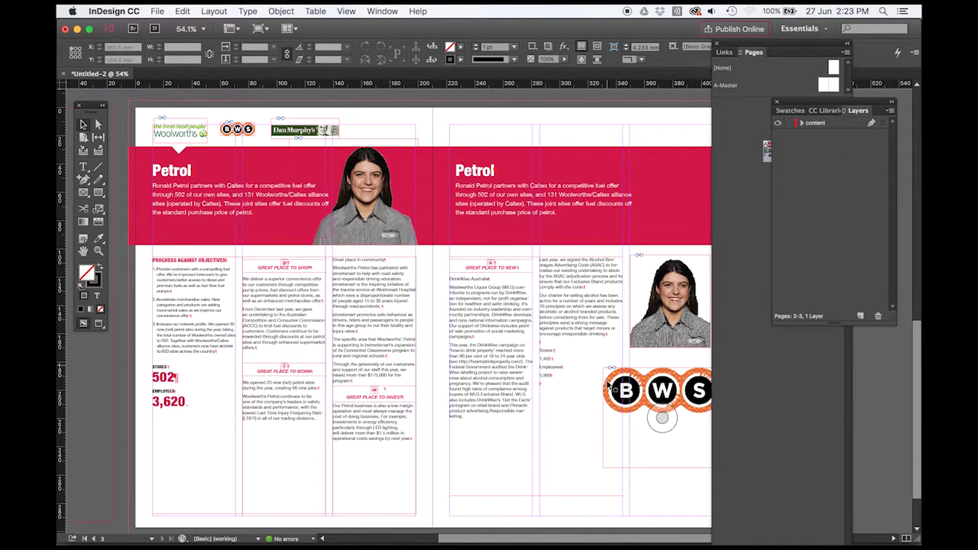
Crop the large BWS logo frame from its left edge to about 61.6 mm wide, then deselect it
click(658, 416)
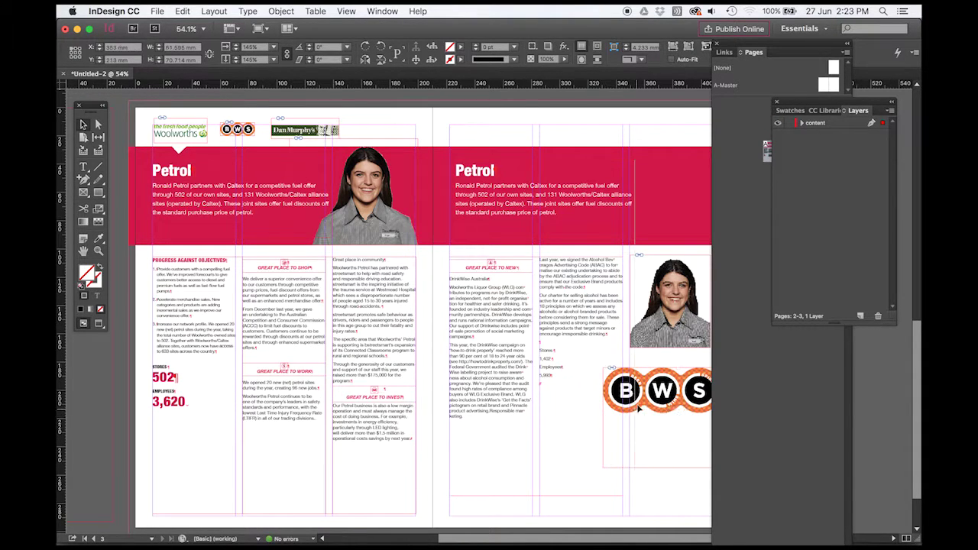
drag(603, 416, 635, 416)
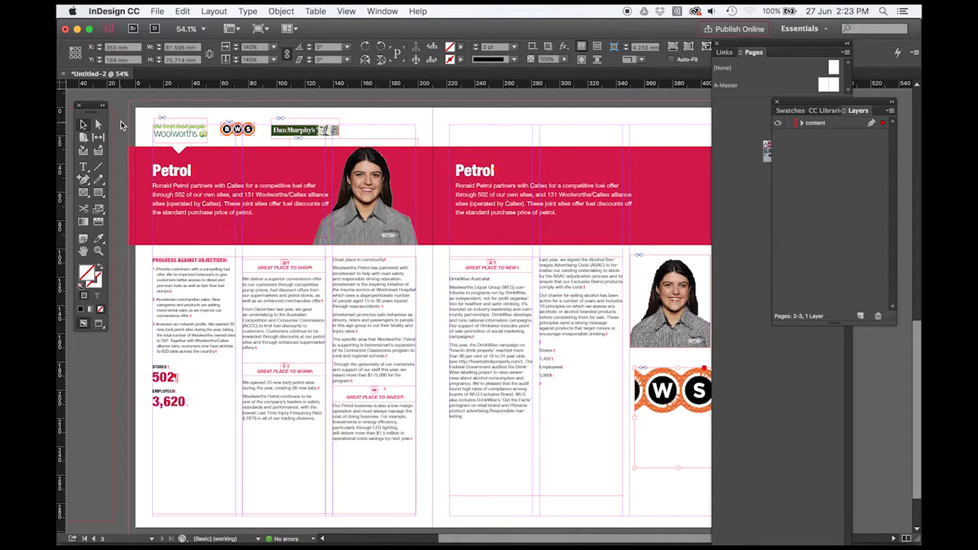
click(119, 126)
Start a PDF export with the [Smallest File Size] preset, saving to the Desktop under the author's first name plus "_dps_test"
click(156, 12)
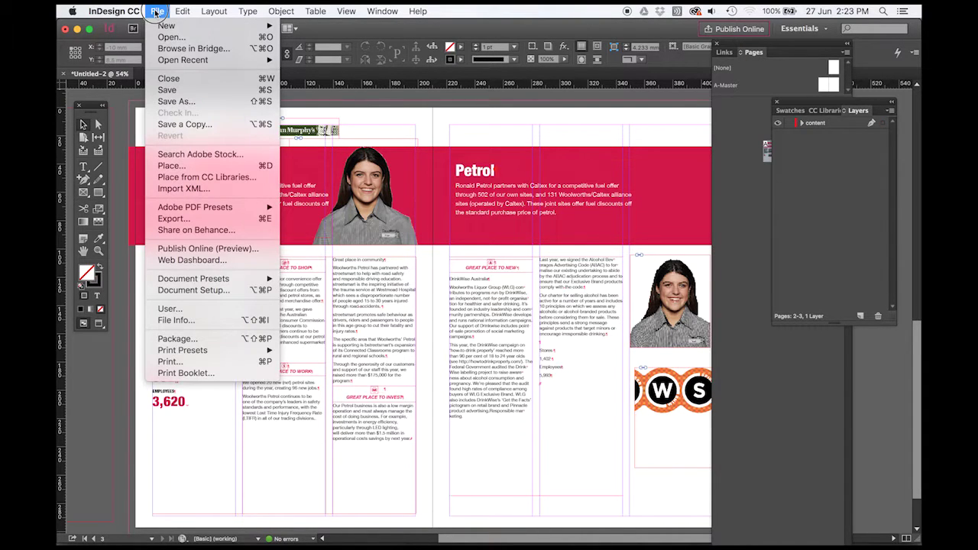
mouse_move(197, 207)
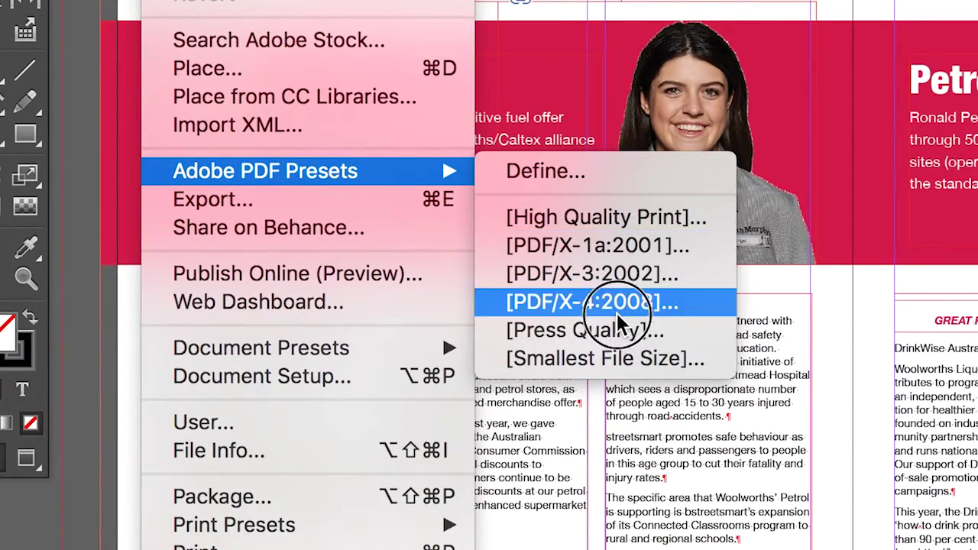
click(651, 366)
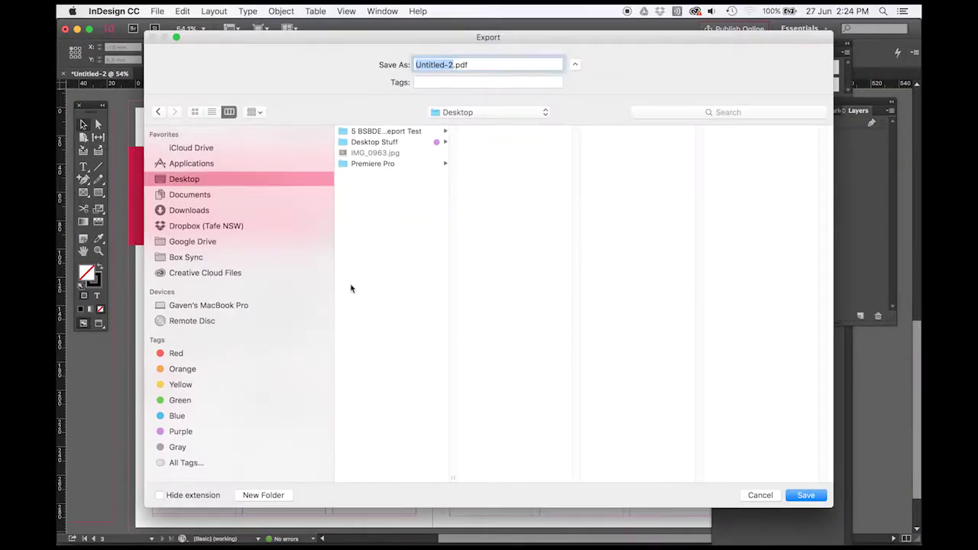
text(gave)
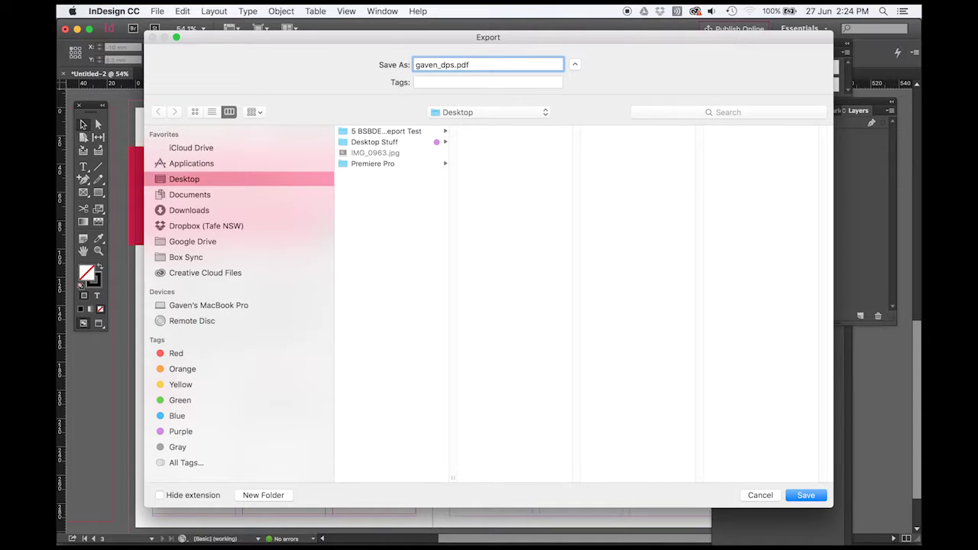
text(n_dps_test)
click(799, 494)
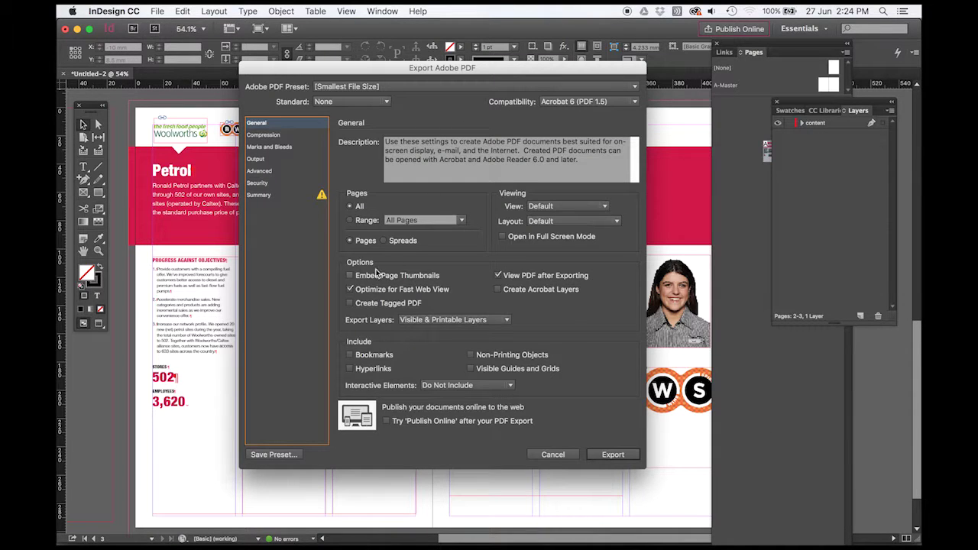
Set the PDF to export as spreads with crop marks, page information and the document bleed settings
click(385, 241)
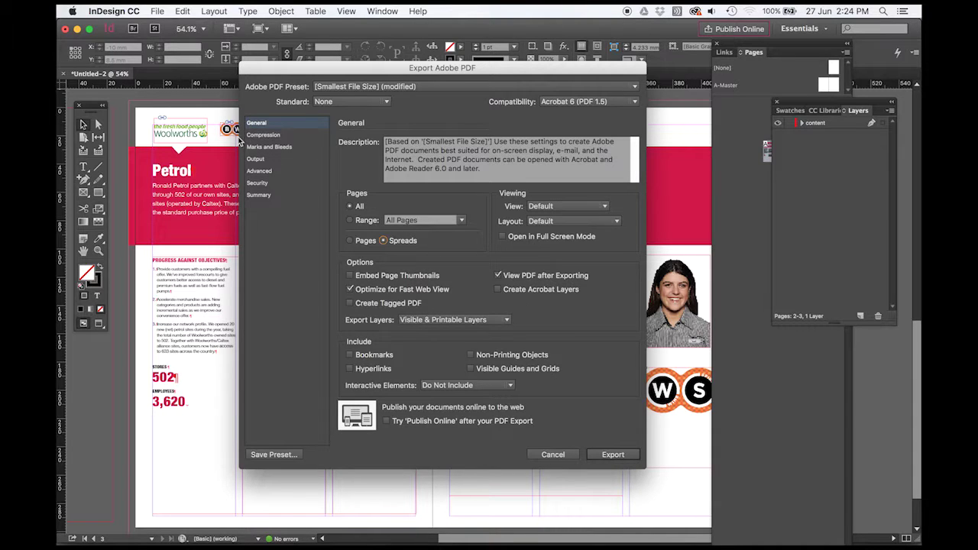
click(268, 147)
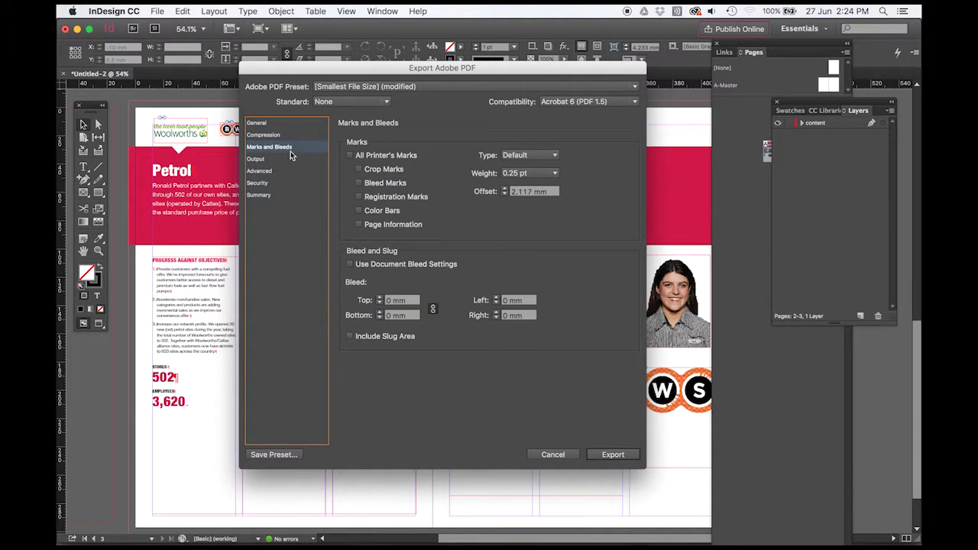
click(378, 169)
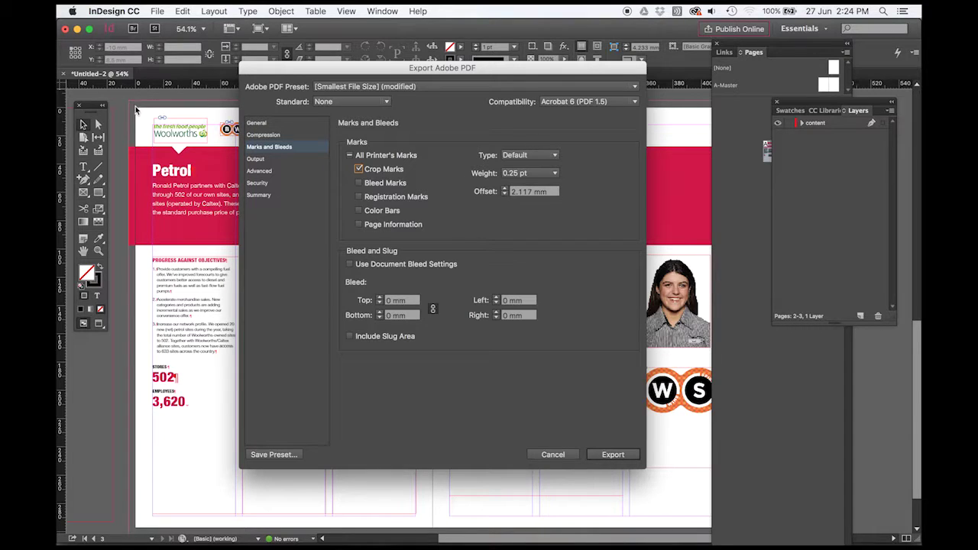
click(379, 226)
click(350, 265)
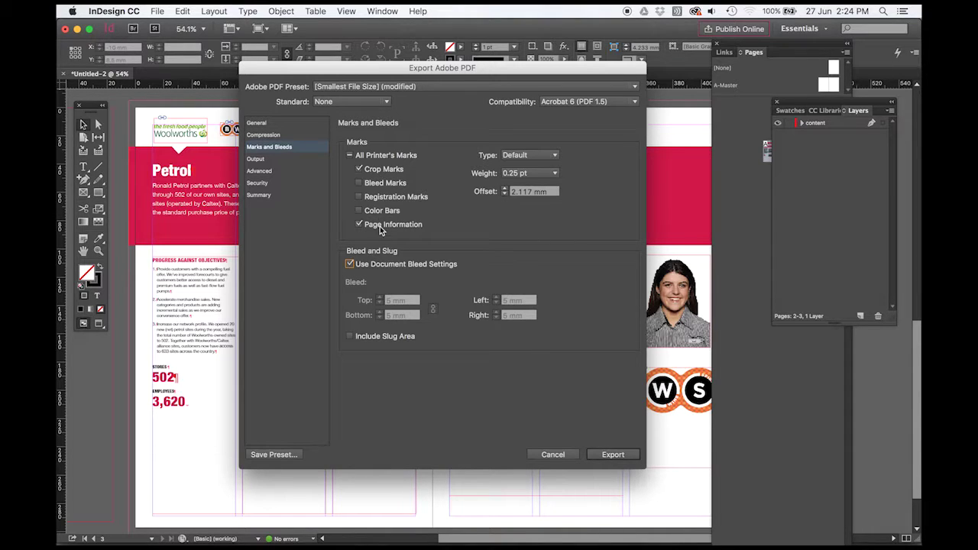
click(350, 155)
click(359, 183)
click(359, 197)
click(359, 210)
Run the PDF export with the current settings despite the transparency blend space mismatch
click(275, 125)
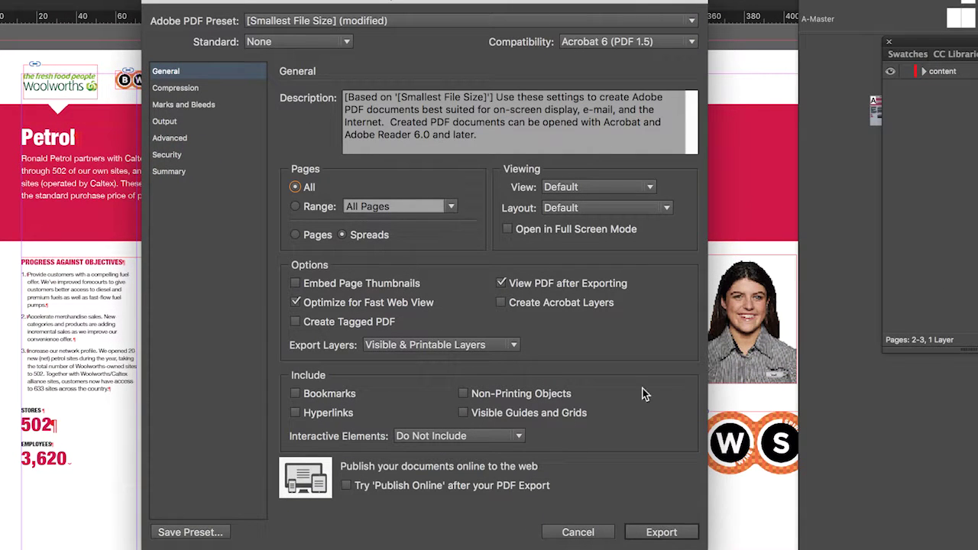
click(662, 531)
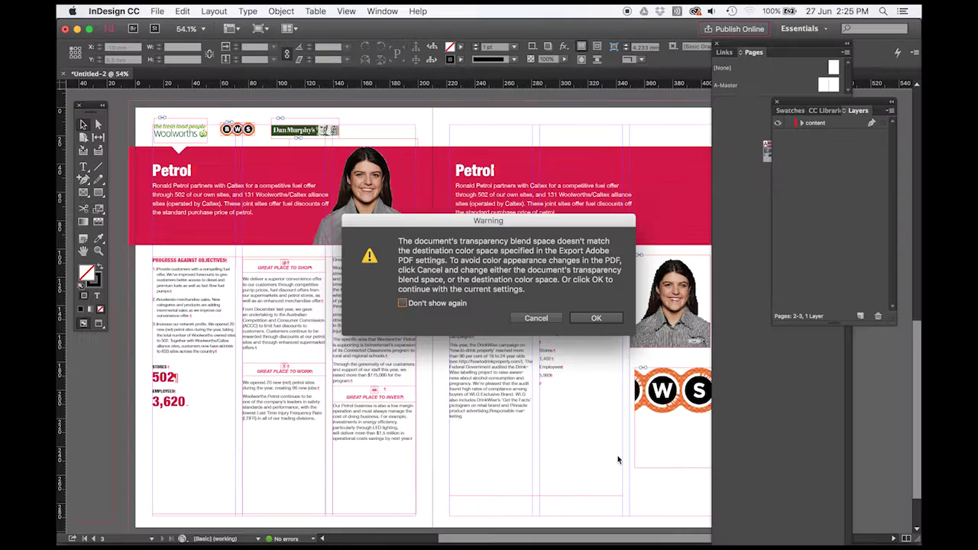
click(592, 314)
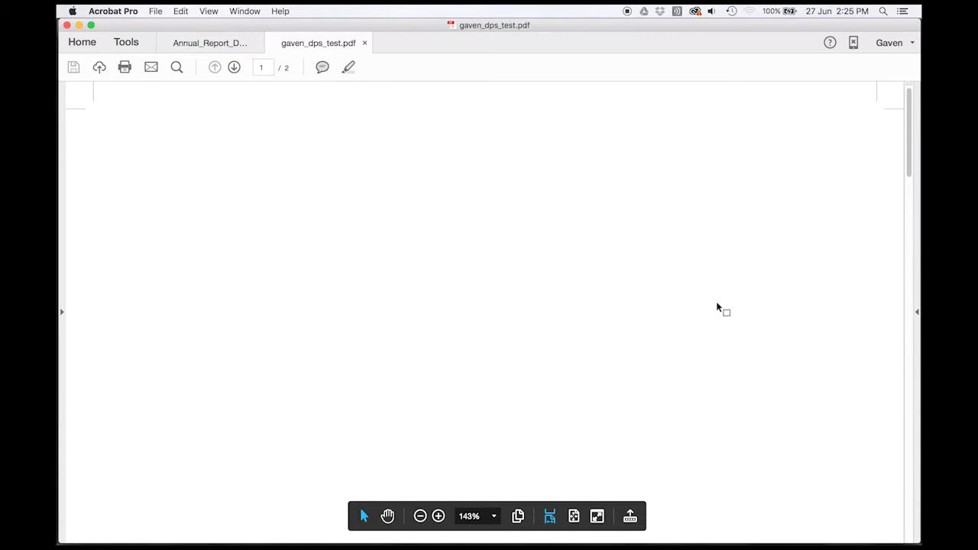
Show the page thumbnails and delete the blank first page from the exported PDF
key(super+minus)
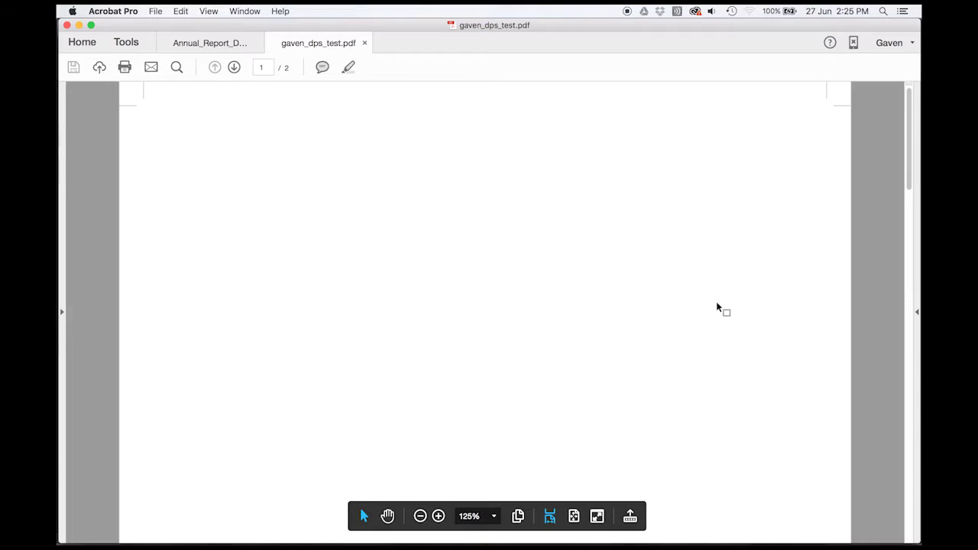
click(61, 312)
click(74, 100)
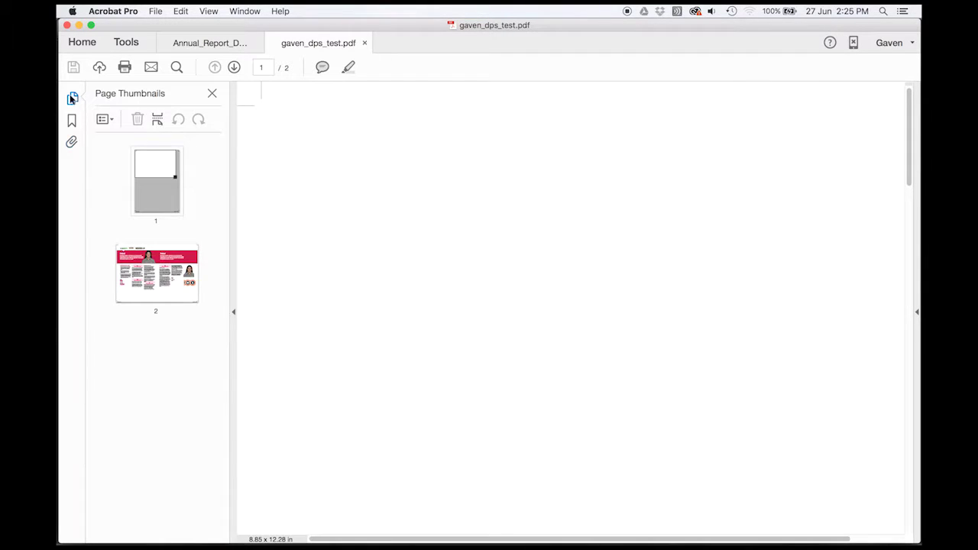
right_click(159, 188)
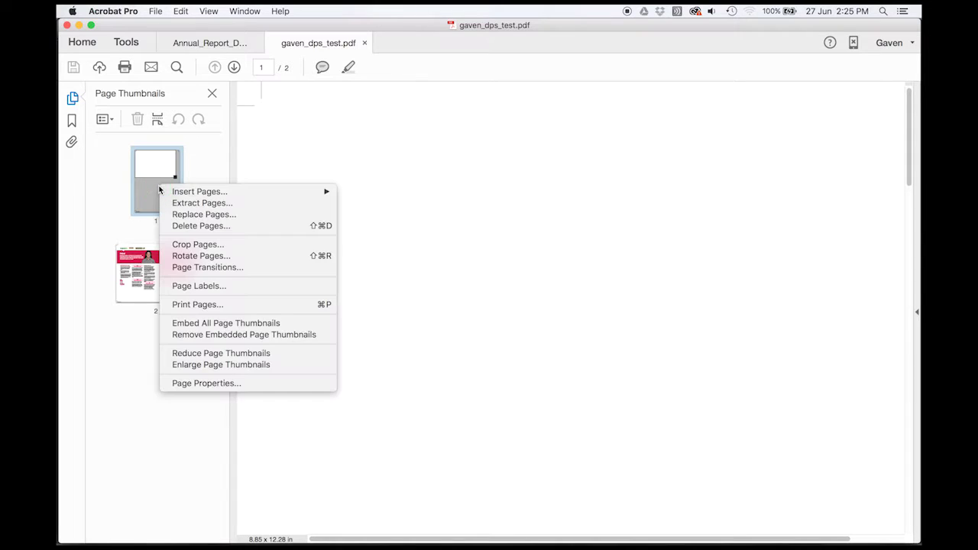
key(Escape)
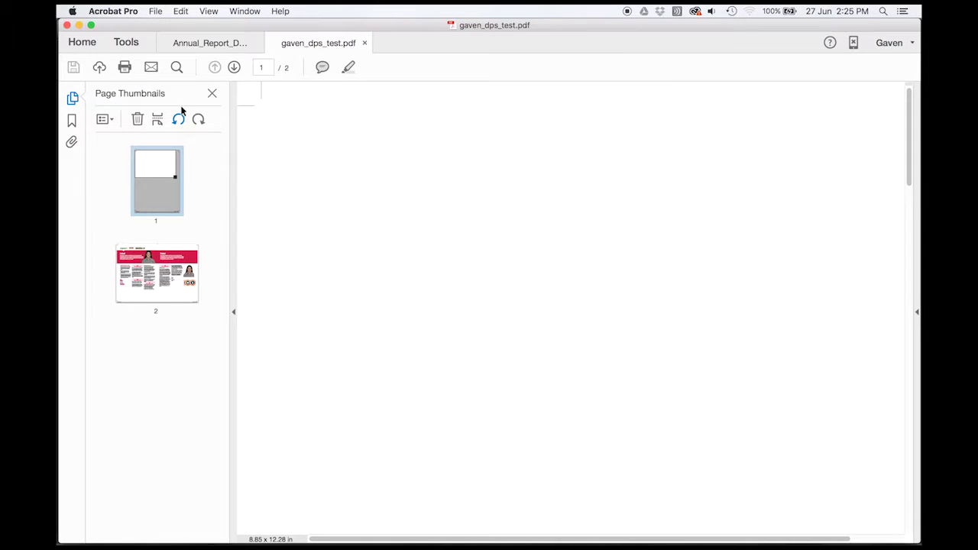
right_click(156, 189)
click(197, 228)
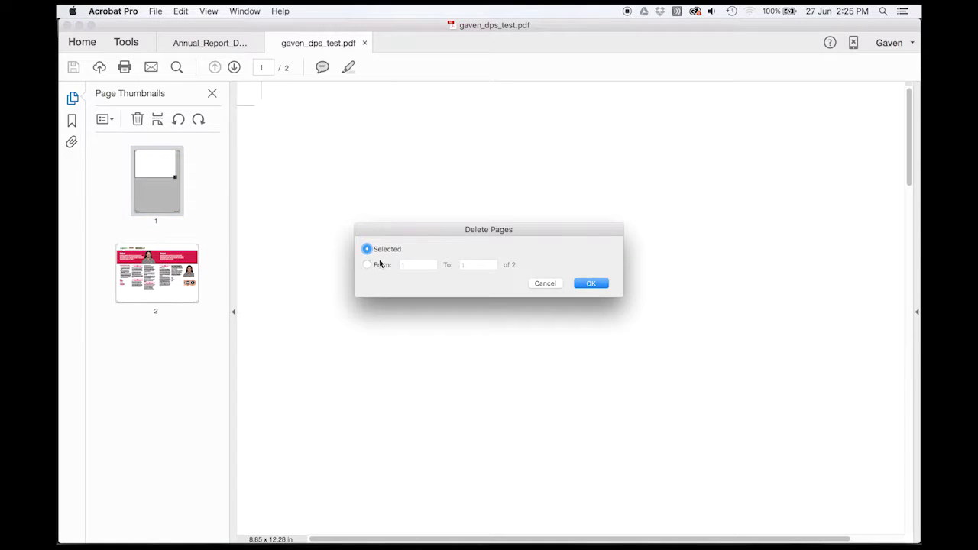
click(593, 283)
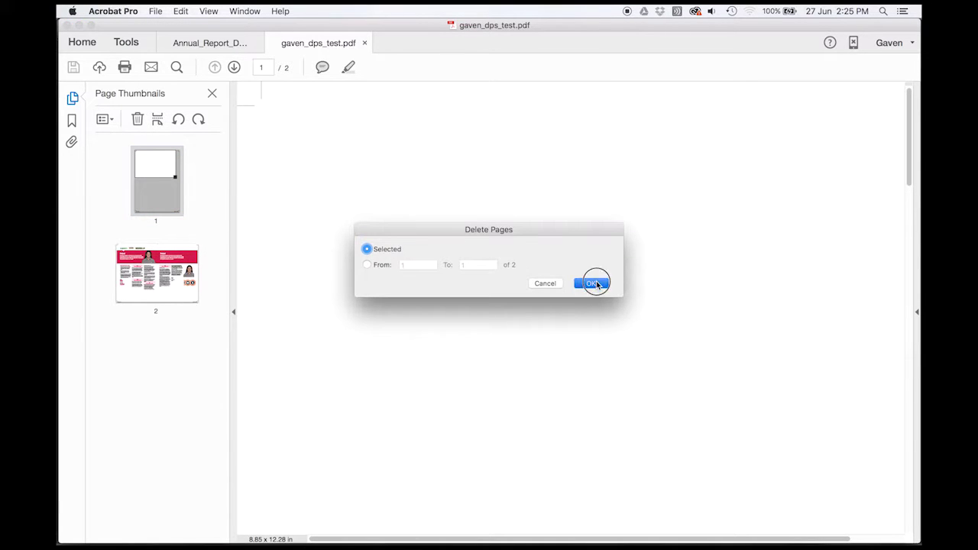
click(578, 200)
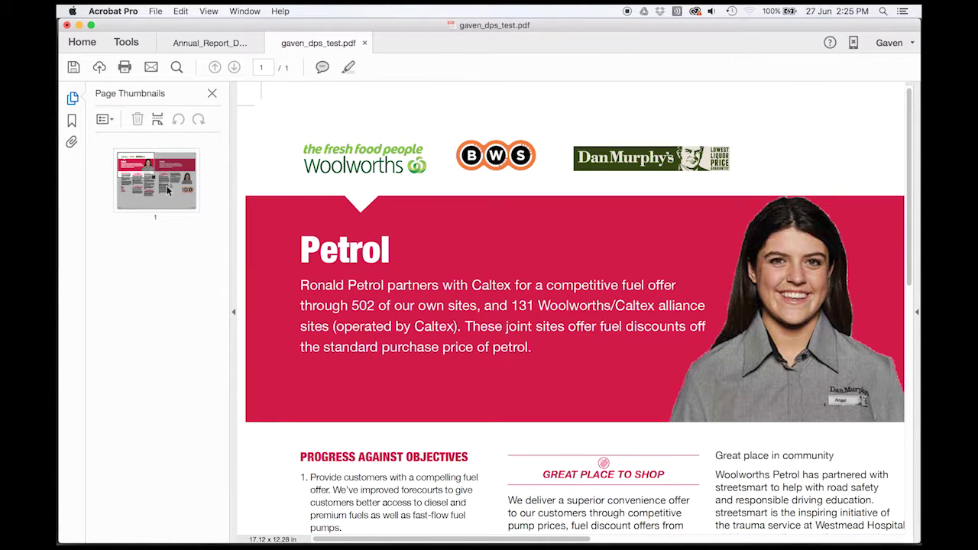
Check the remaining spread of the PDF in full-screen view, then leave that view
key(super+0)
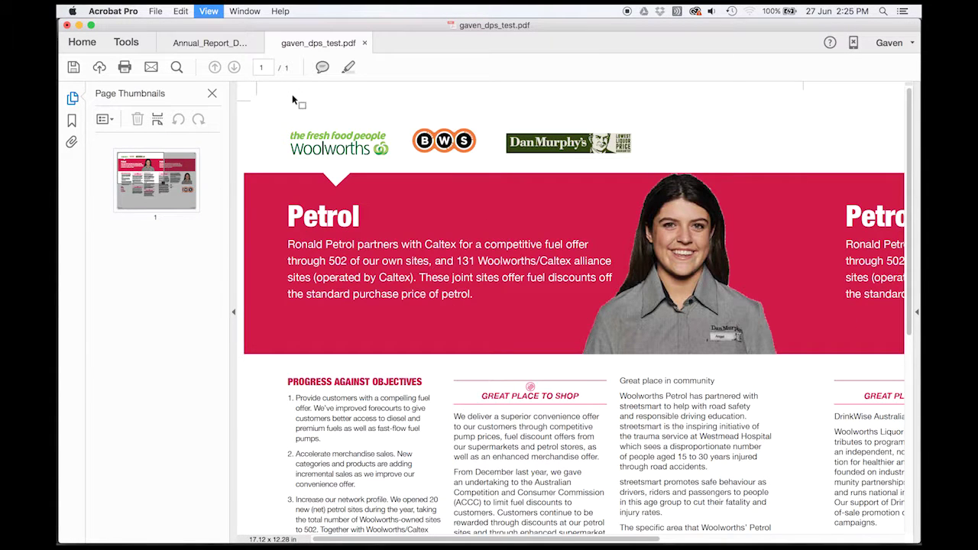
key(super+l)
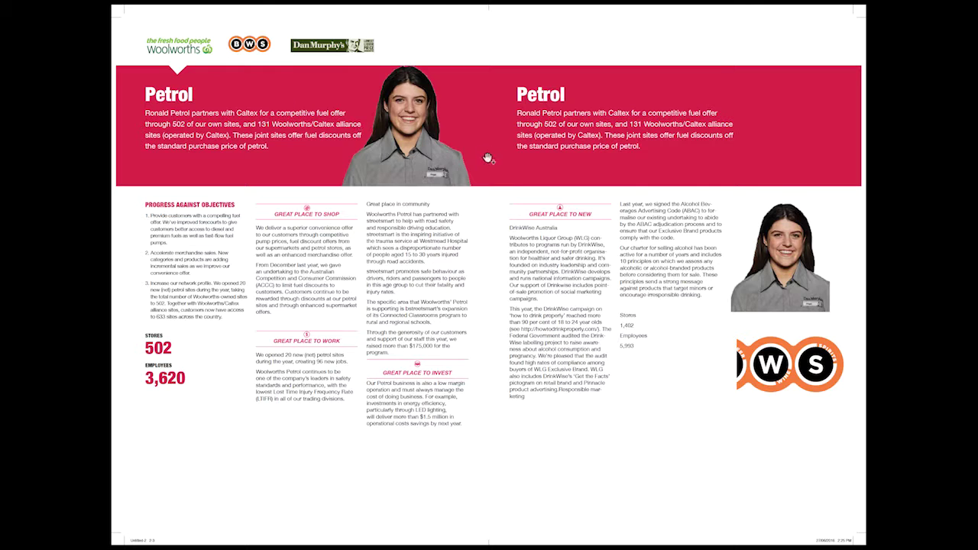
key(Escape)
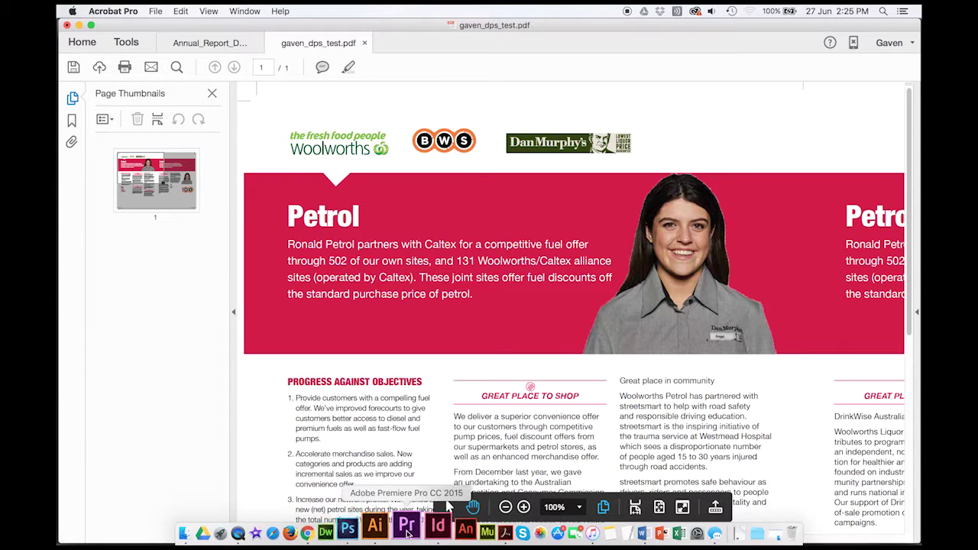
Switch back to InDesign, bring the Layers panel into view and add a new layer above the content layer
click(424, 531)
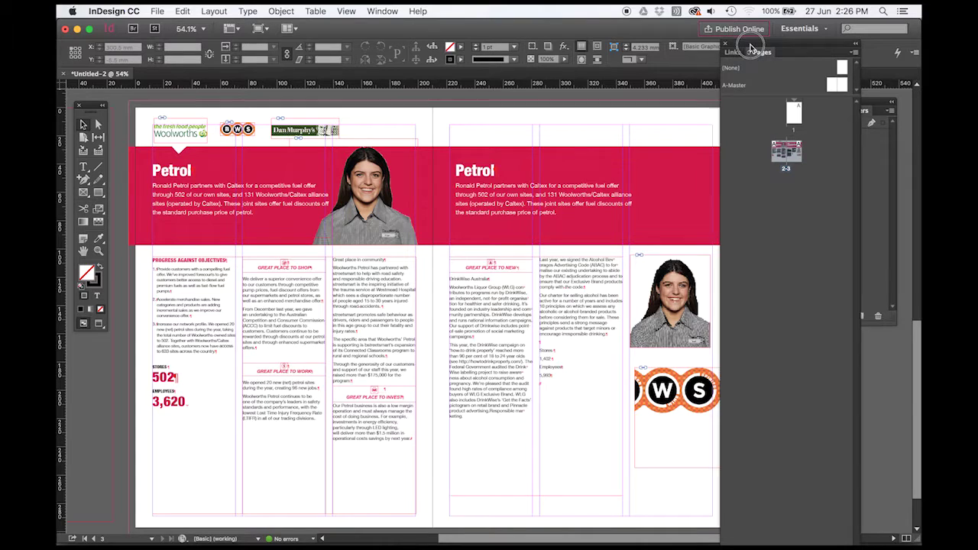
click(93, 194)
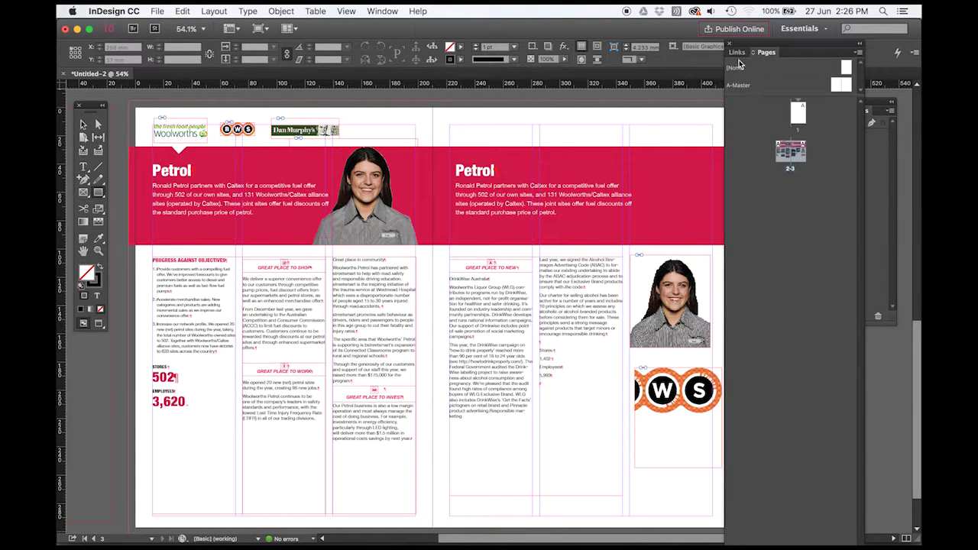
click(881, 107)
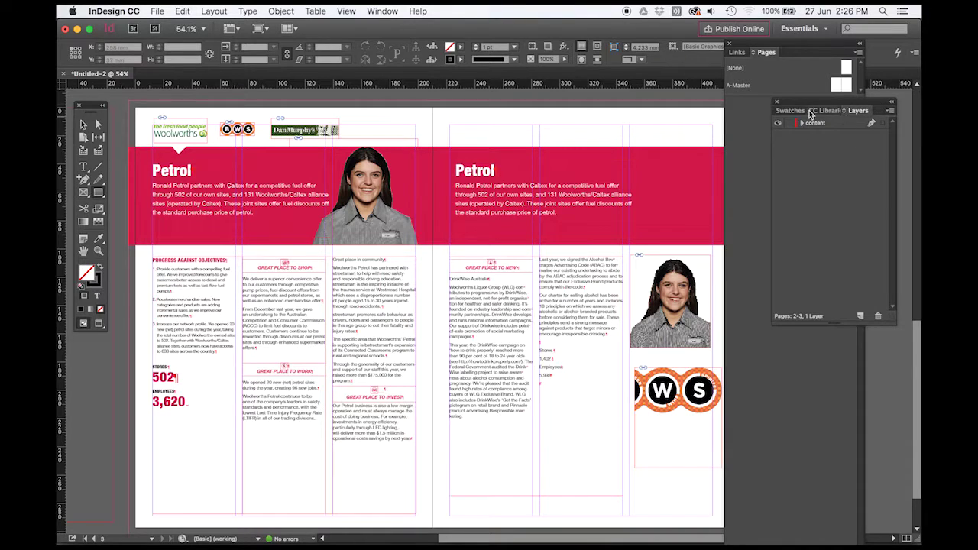
click(798, 55)
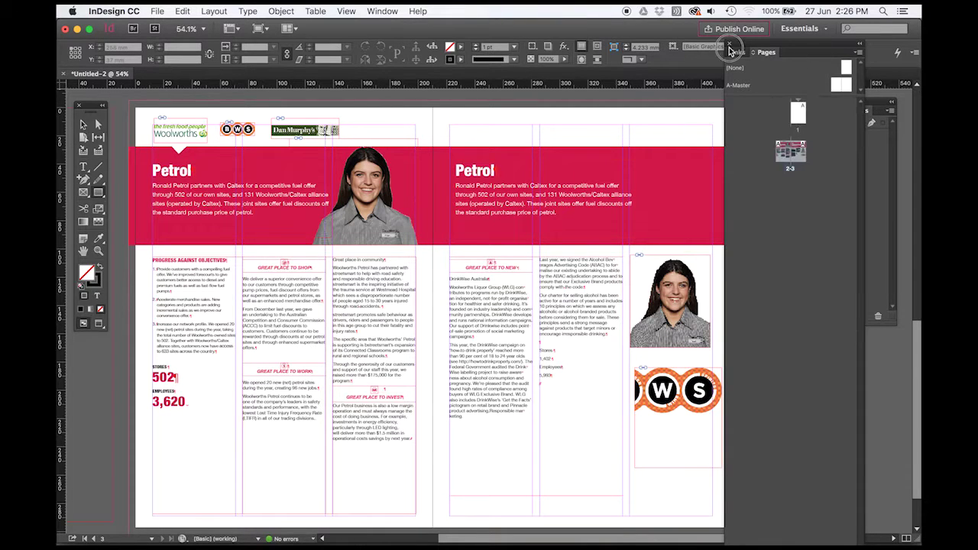
click(382, 11)
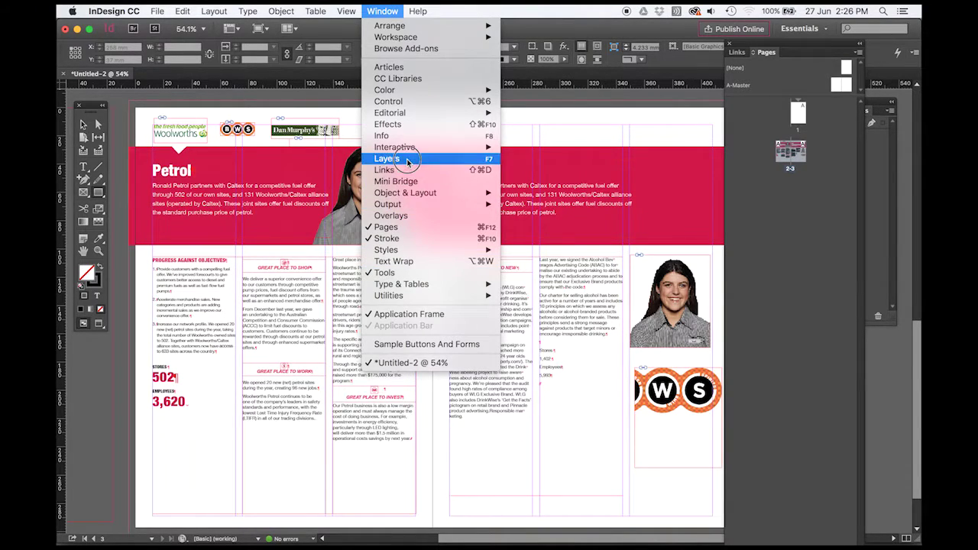
click(408, 161)
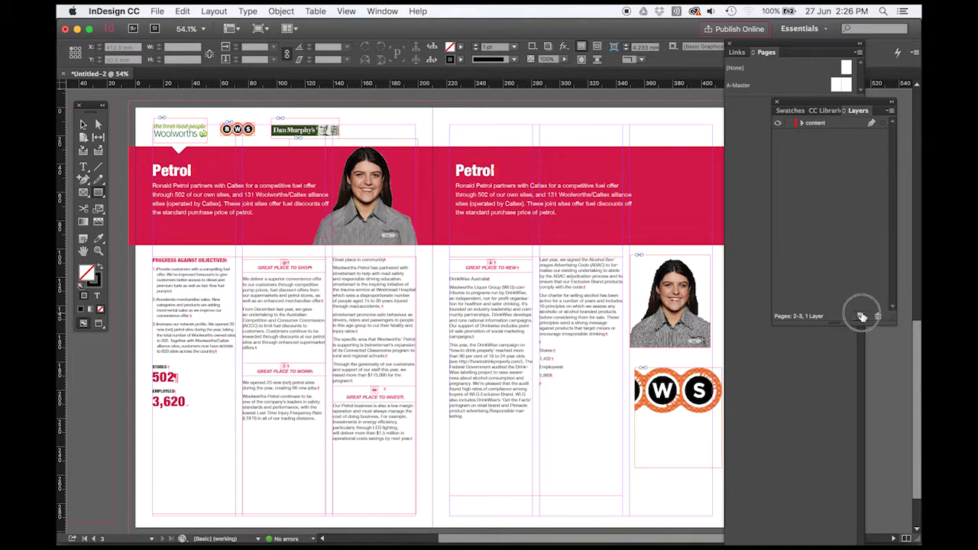
click(861, 316)
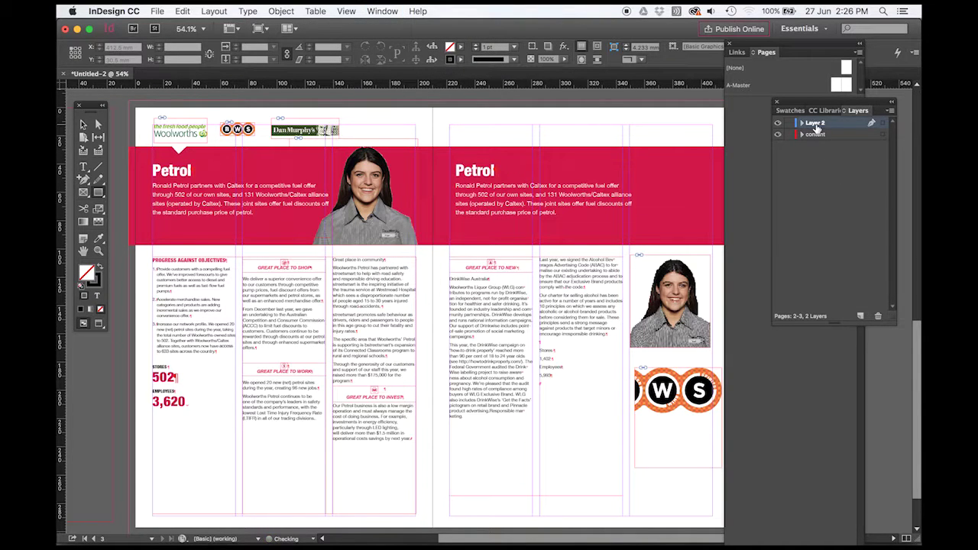
Draw a rectangle about 451 mm wide and 169 mm high over the spread's body columns and fill it with pale green
click(98, 192)
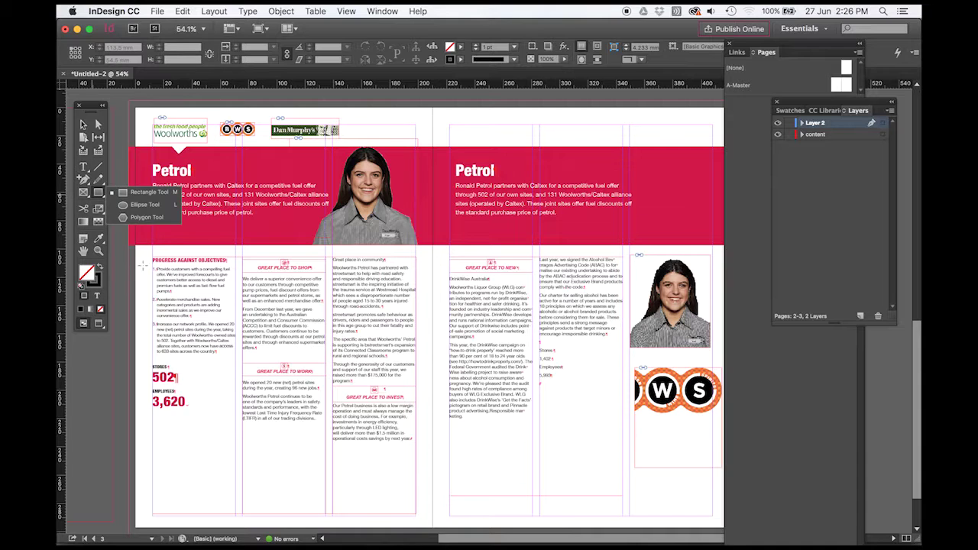
drag(132, 262, 762, 496)
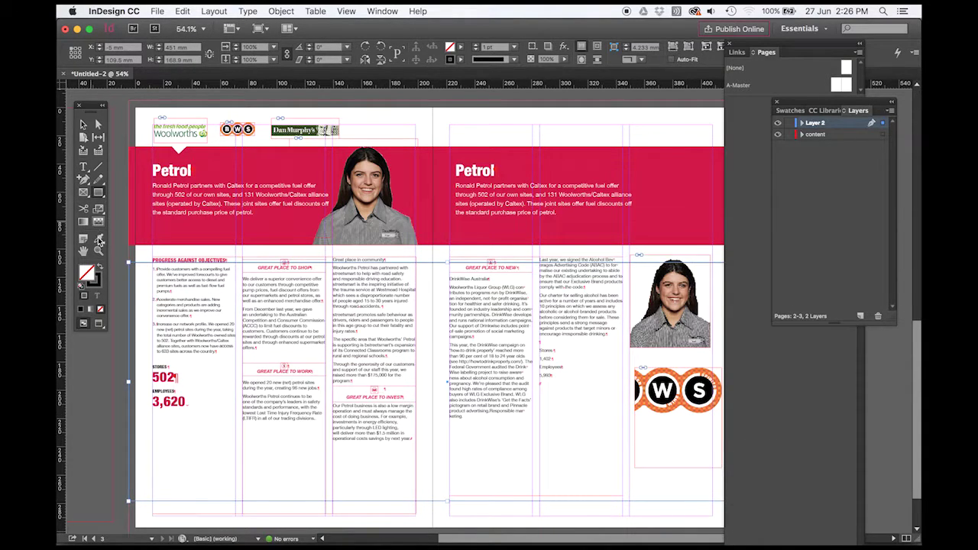
double_click(87, 272)
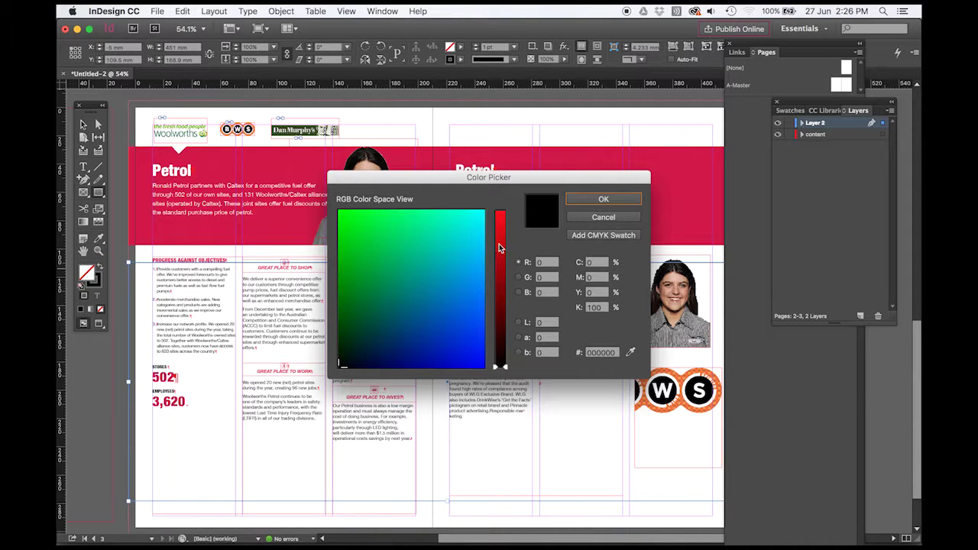
click(381, 243)
click(500, 212)
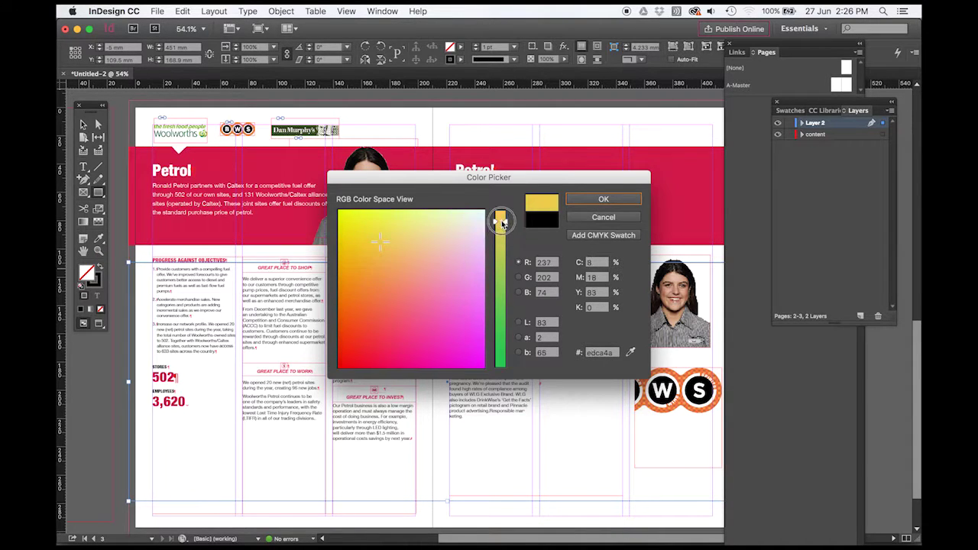
click(477, 216)
click(464, 216)
click(609, 200)
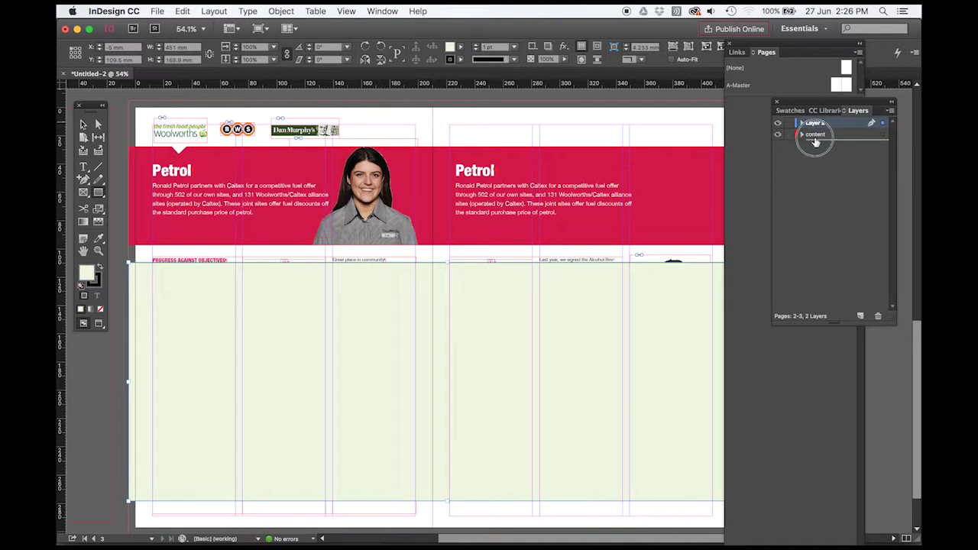
Move the rectangle's layer beneath the content layer and lock the content layer
drag(814, 144, 811, 149)
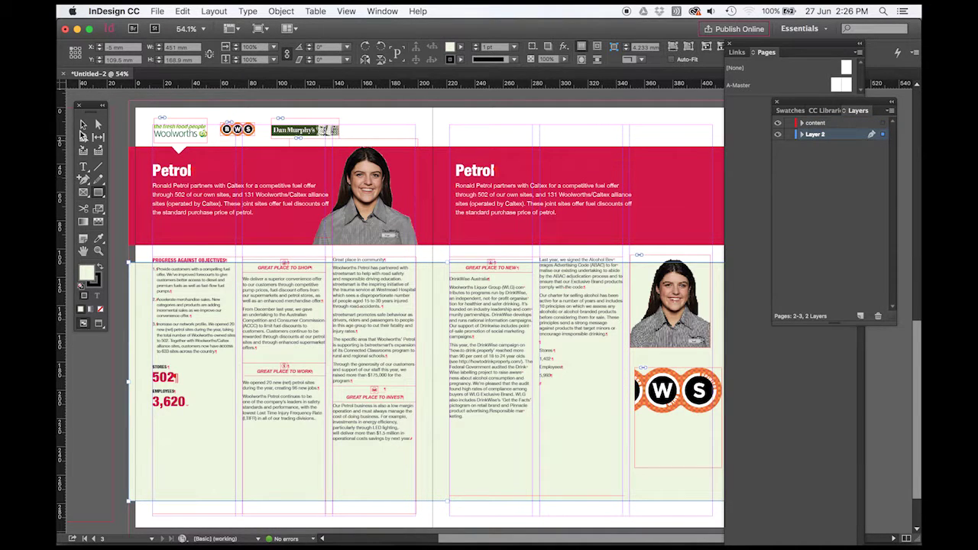
click(82, 137)
click(83, 123)
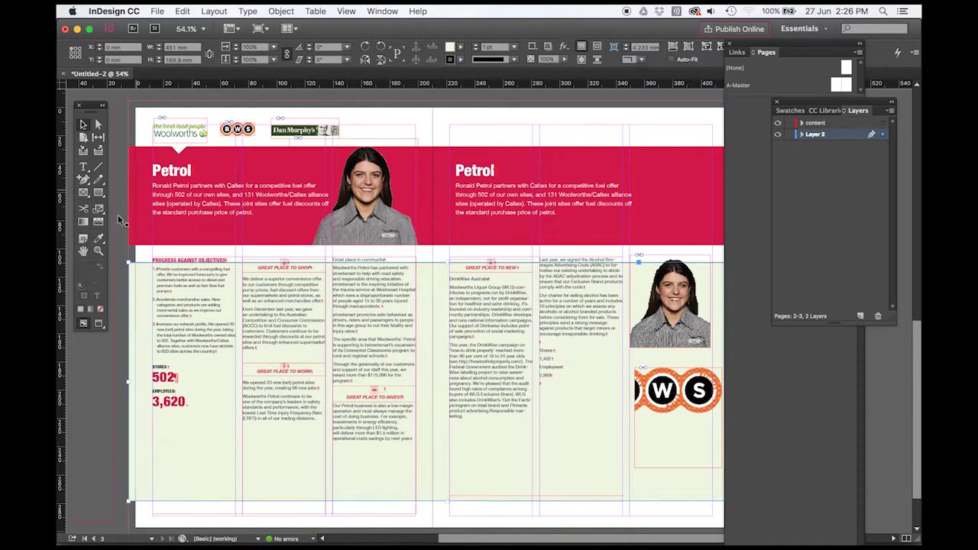
click(382, 343)
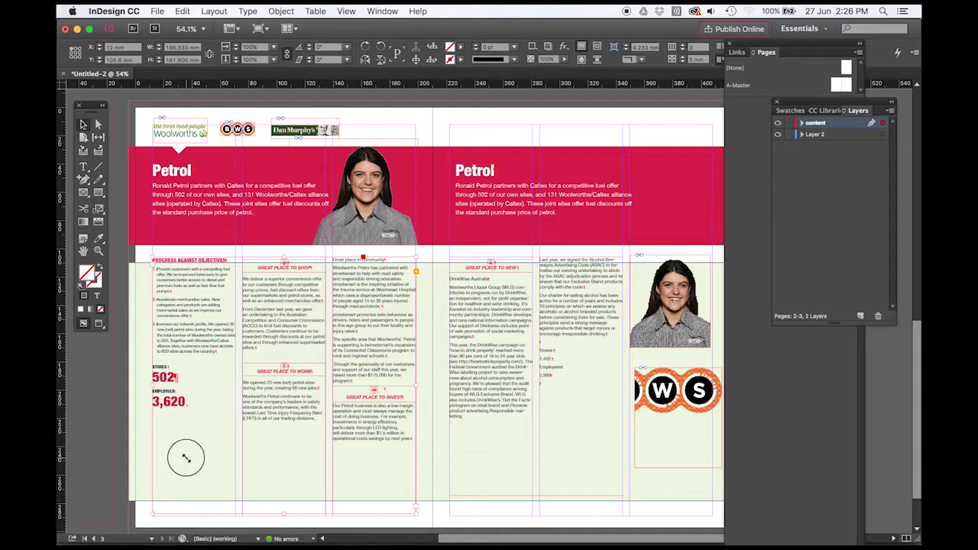
drag(91, 106, 96, 118)
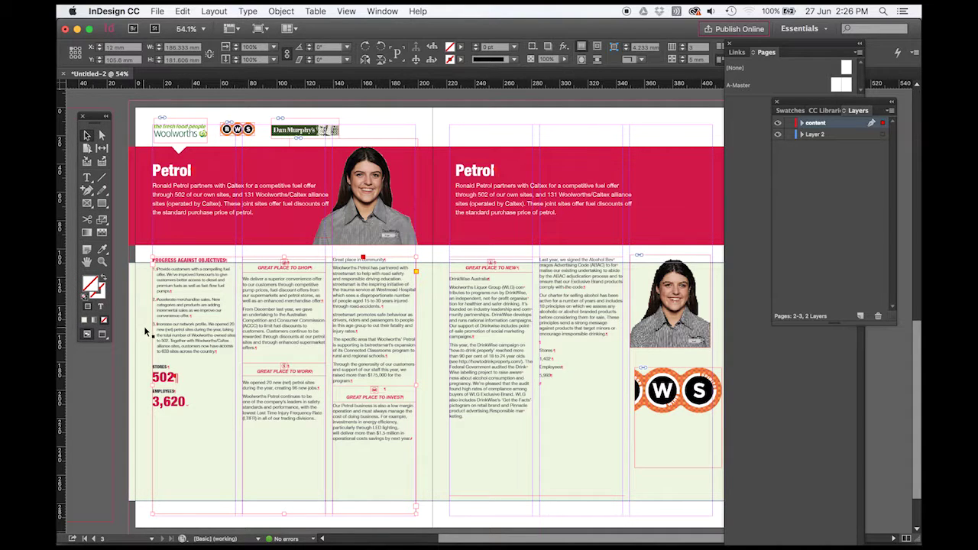
key(super+shift+a)
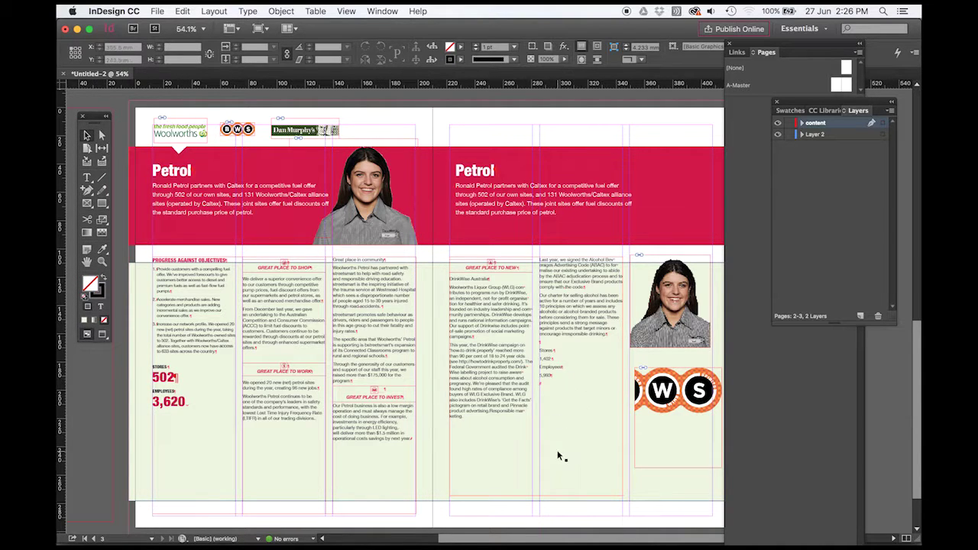
click(789, 123)
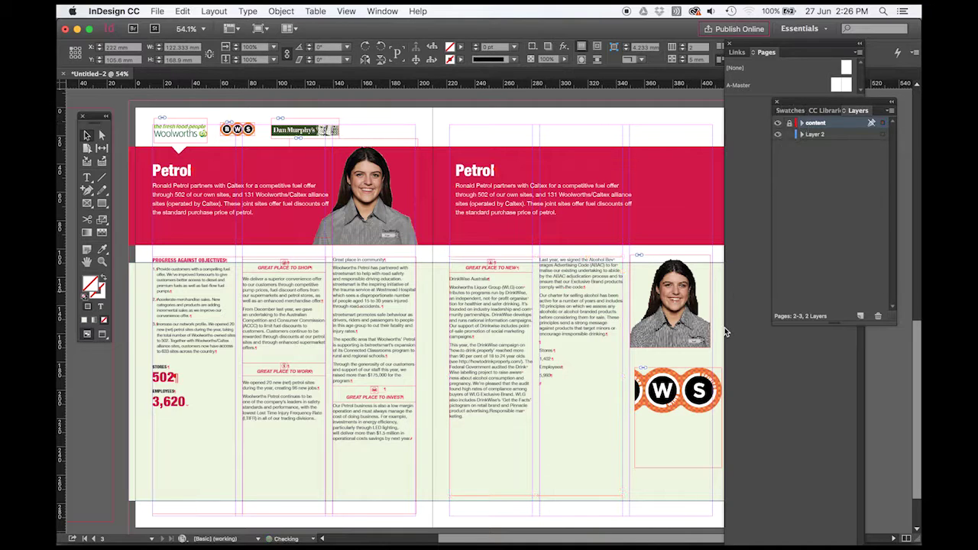
Recolor the background rectangle with a tan skin tone sampled from the woman's photo in the header, then deselect it
click(563, 493)
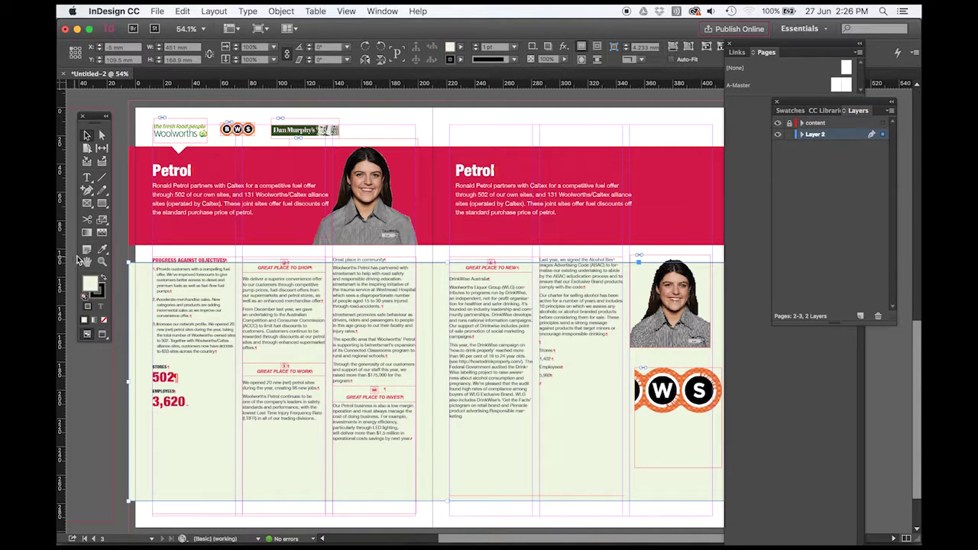
click(102, 250)
click(351, 163)
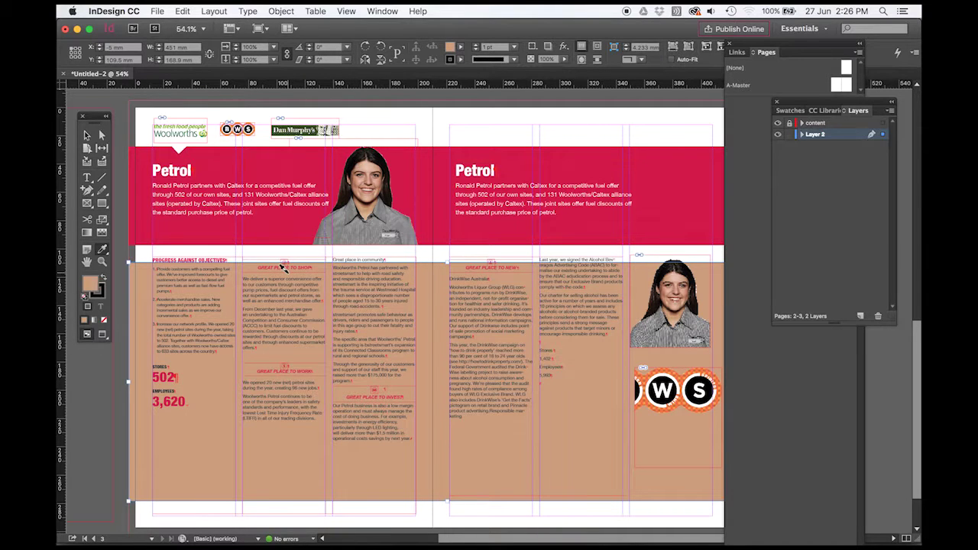
click(86, 134)
click(445, 230)
click(472, 245)
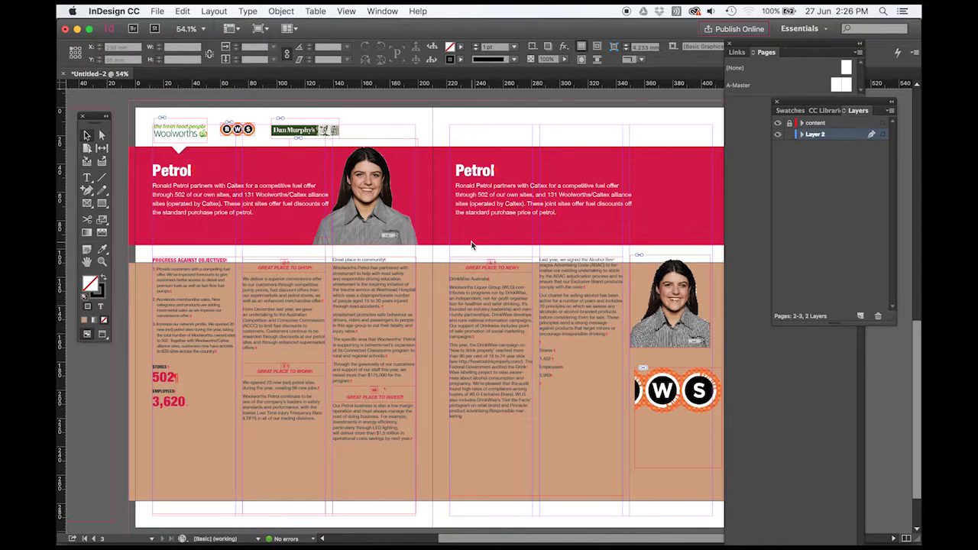
Extend the pale green rectangle's top edge up to the red header band and preview the spread without guides
drag(449, 262, 444, 246)
click(462, 119)
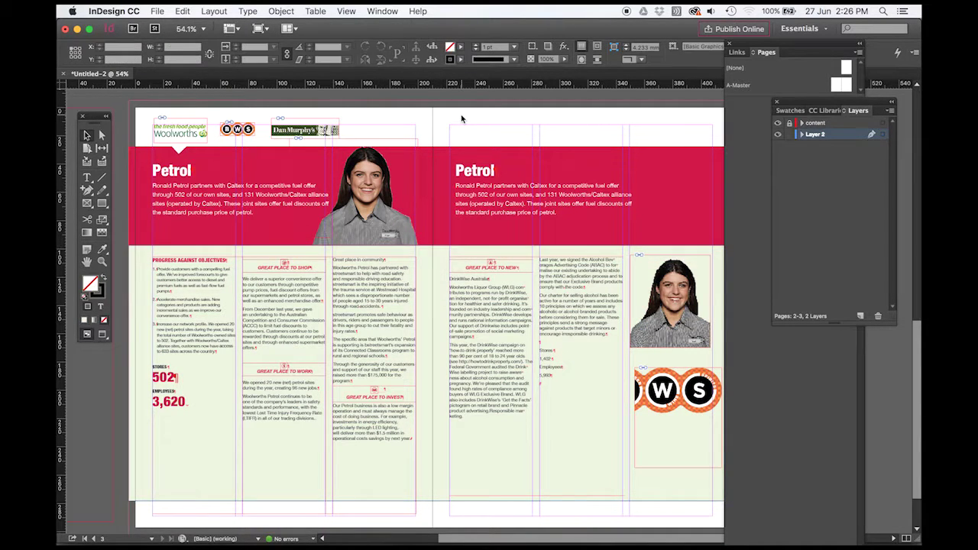
key(w)
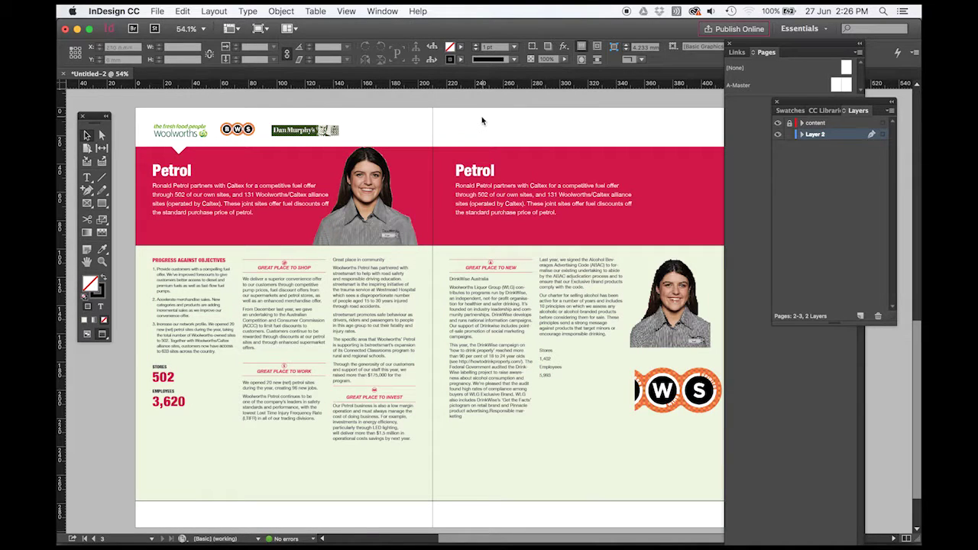